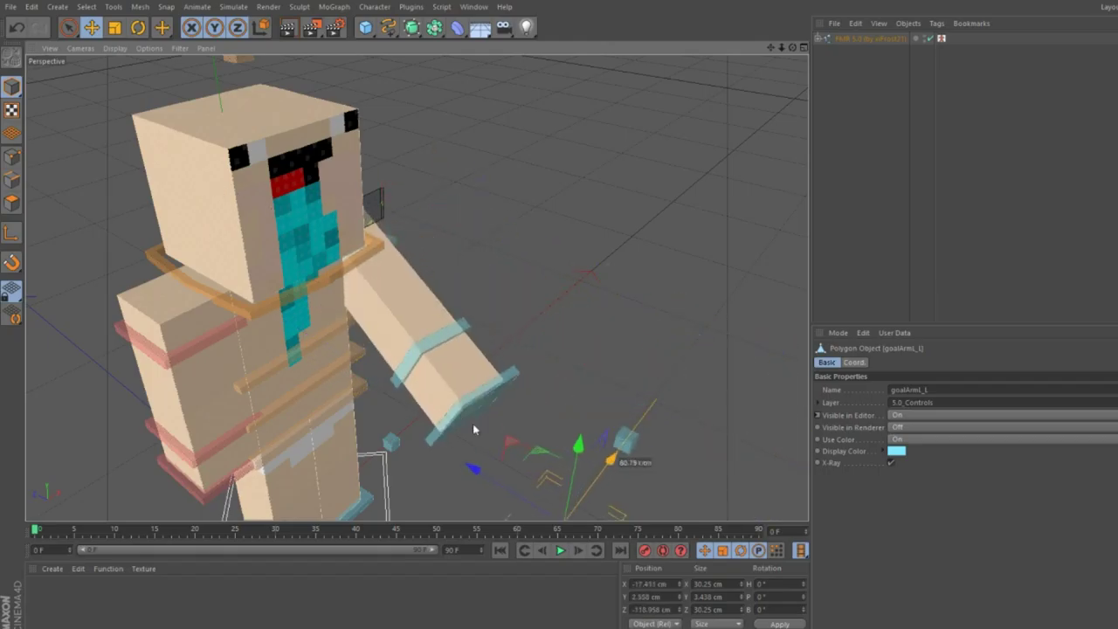
Pose both arms raised and bent forward by moving their arm goal controls.
click(399, 239)
drag(396, 242, 437, 300)
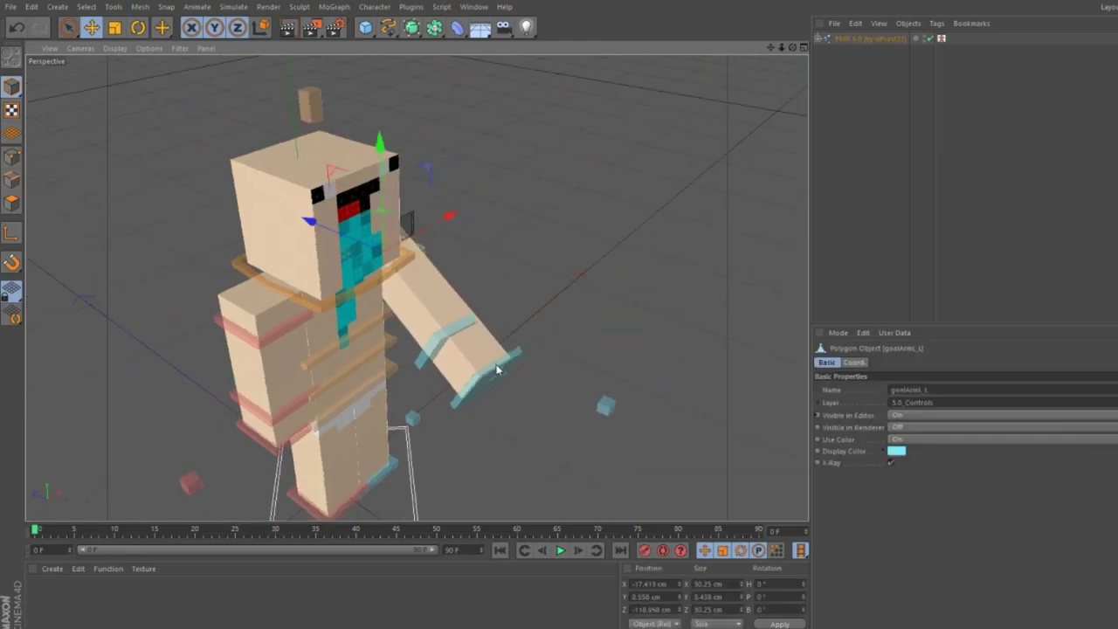
drag(496, 369, 437, 288)
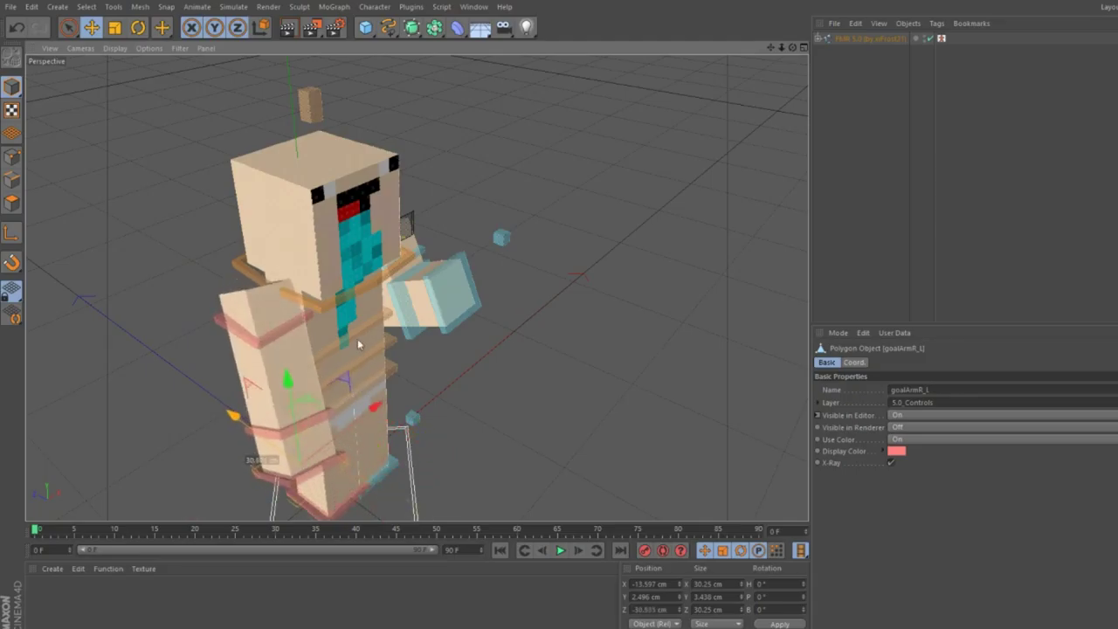
Pose the right and left legs in a walking stance by moving their leg goal controls.
click(352, 462)
click(346, 511)
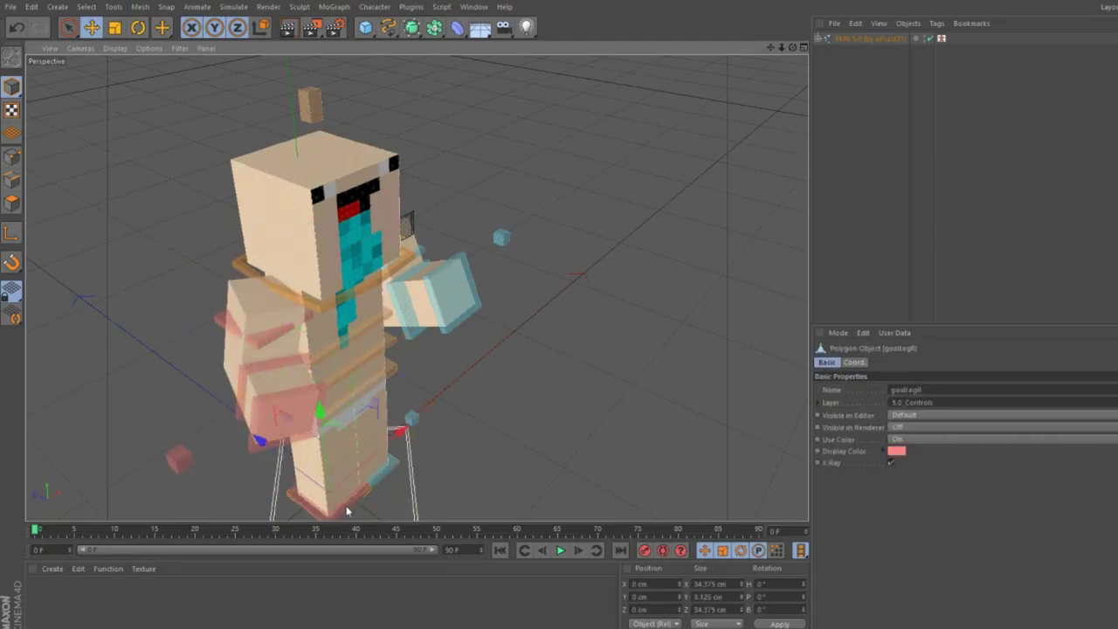
drag(260, 438, 280, 350)
alt+drag(533, 407, 376, 350)
click(316, 425)
drag(283, 420, 292, 385)
click(817, 73)
alt+drag(724, 61, 534, 113)
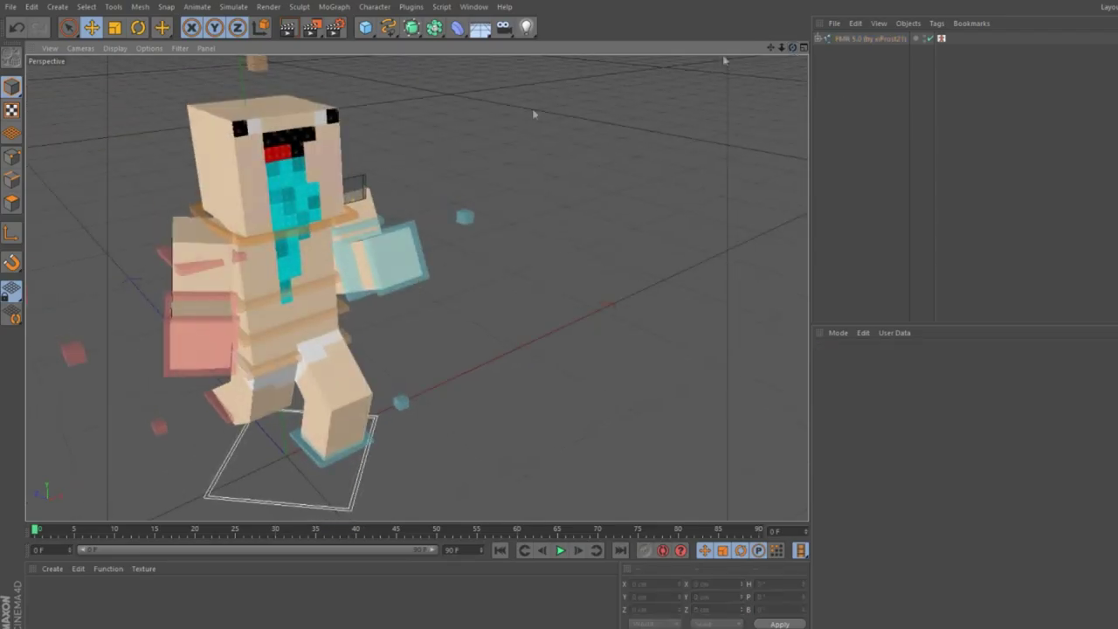
Expand the FMR 5.0 rig and enable its Right Boot, Left Boot and Chestplate armor pieces.
click(864, 38)
click(823, 38)
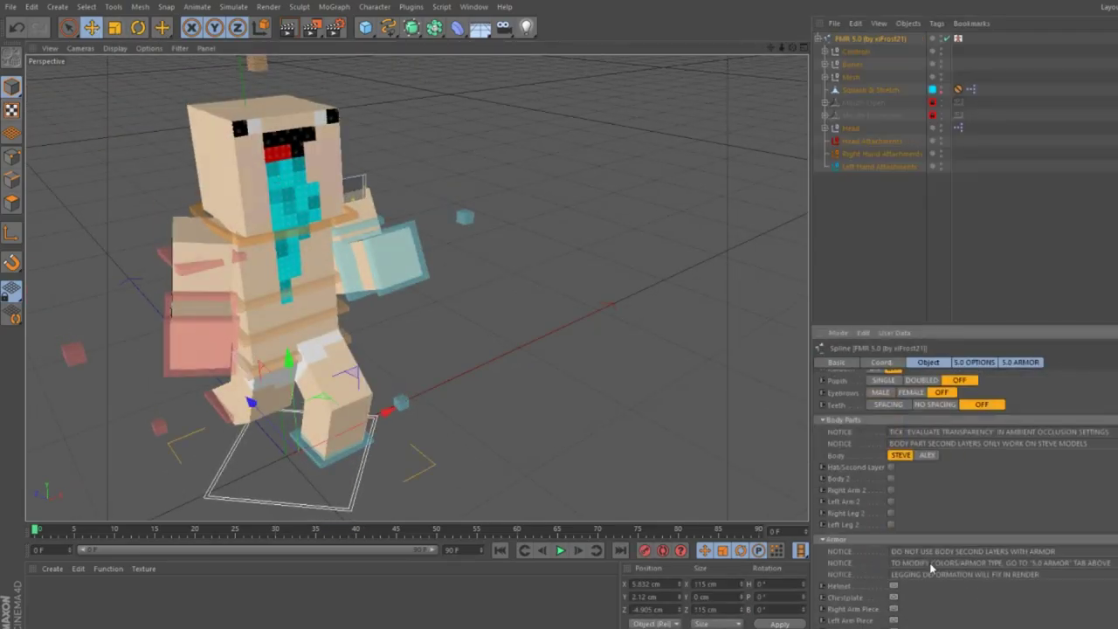
scroll(978, 491, down, 2)
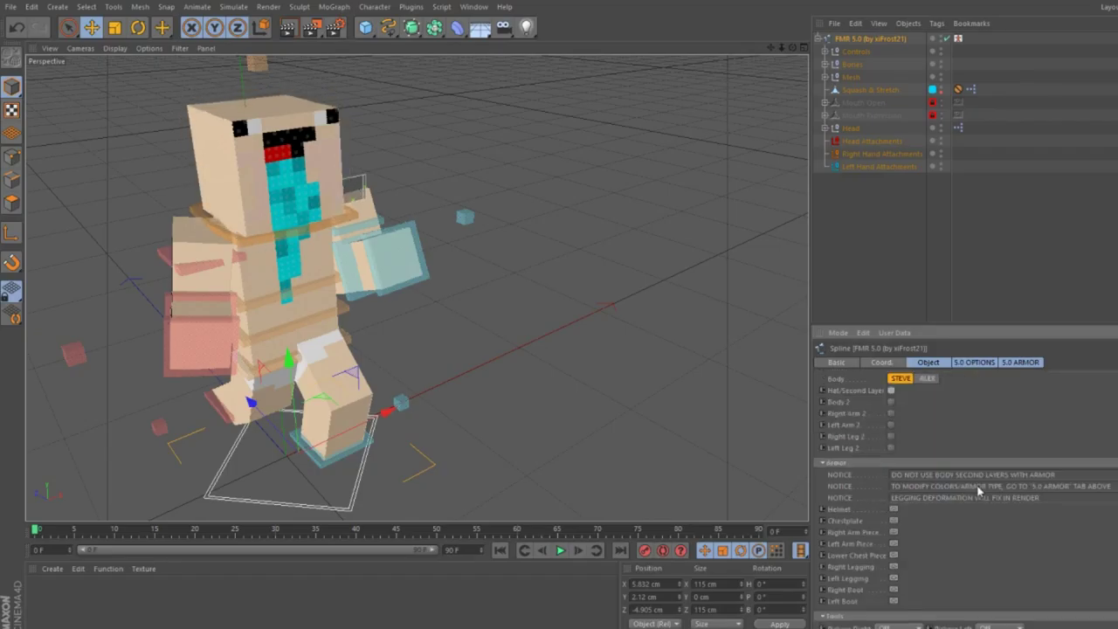
click(892, 589)
click(893, 601)
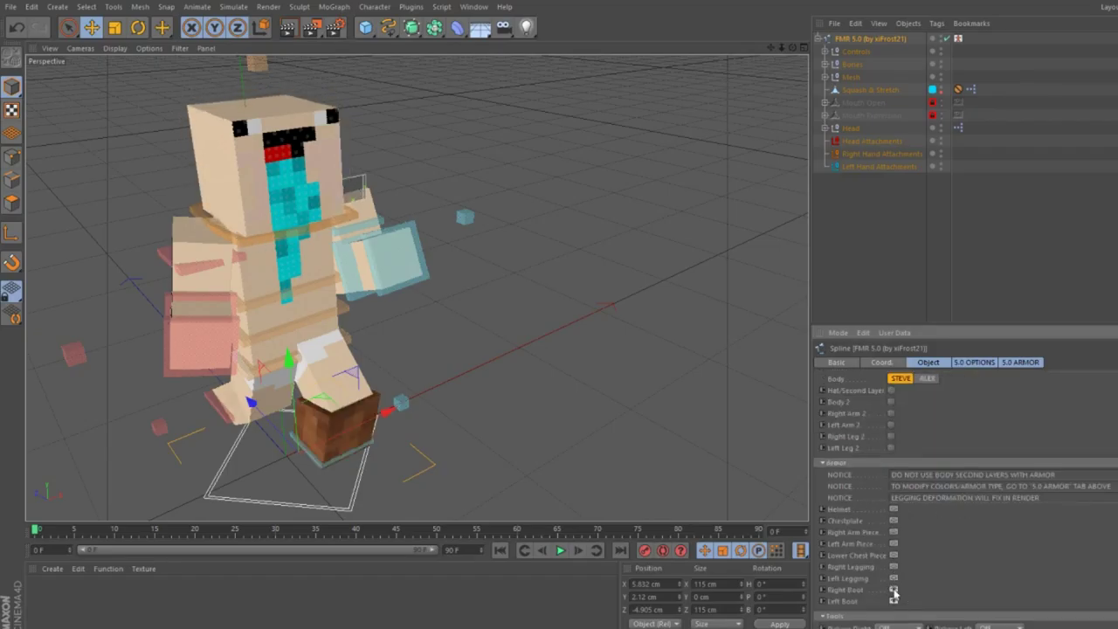
click(893, 520)
Set the rig's armor types to Gold for the chest and Custom (4.0) for the leggings and boots.
scroll(967, 522, down, 4)
scroll(967, 522, down, 6)
click(900, 375)
click(899, 411)
click(900, 388)
click(899, 436)
click(900, 400)
click(900, 449)
Recolor the custom boots red by adjusting their hue, and deselect the rig.
drag(1049, 614, 912, 616)
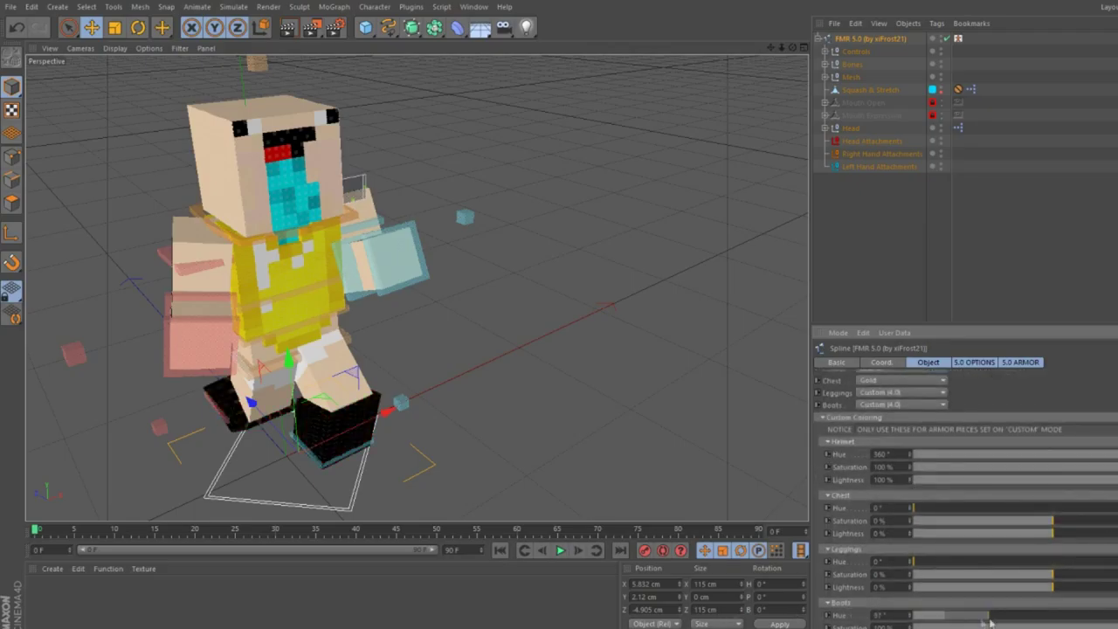
click(591, 379)
click(675, 322)
click(524, 219)
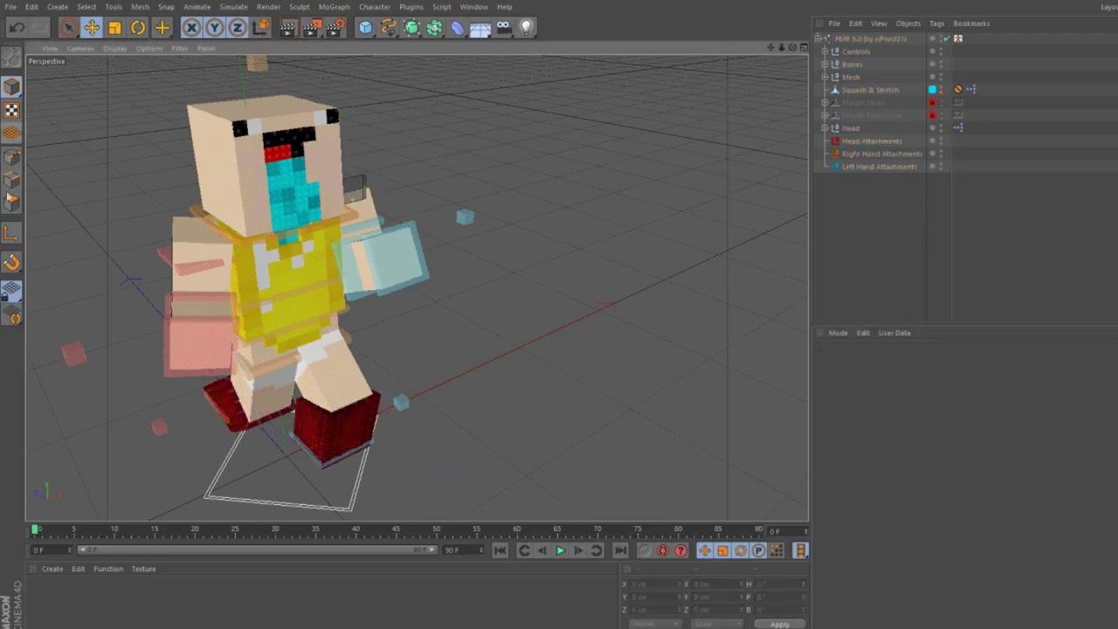
Expand the Head group and unlock the 5.0_Body layer so the head meshes can be edited.
click(850, 128)
click(825, 128)
click(880, 143)
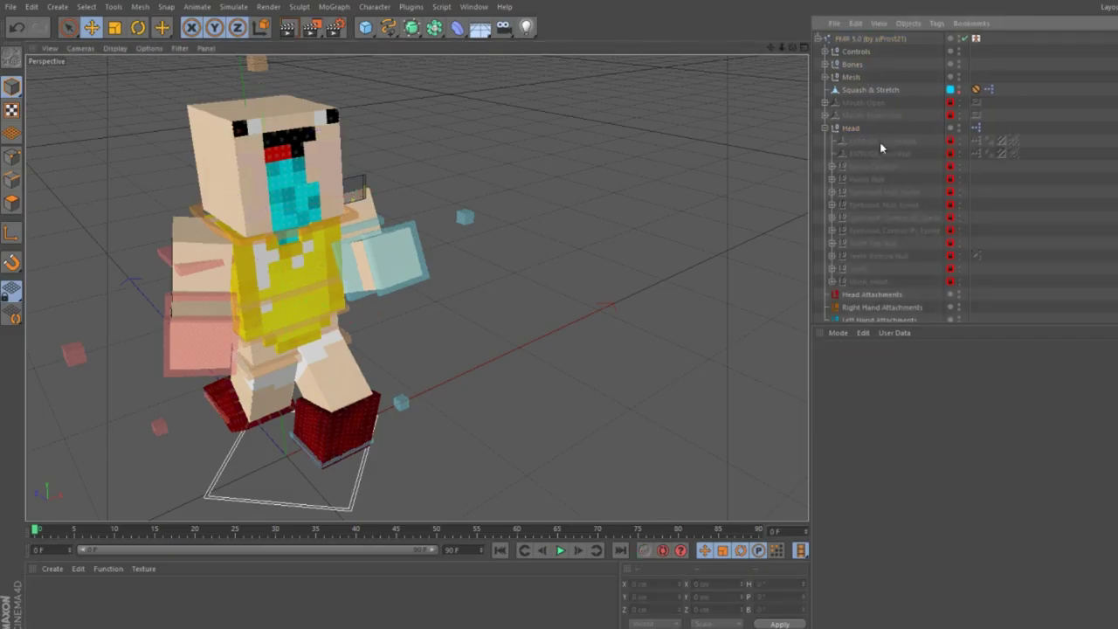
key(shift+F4)
click(941, 370)
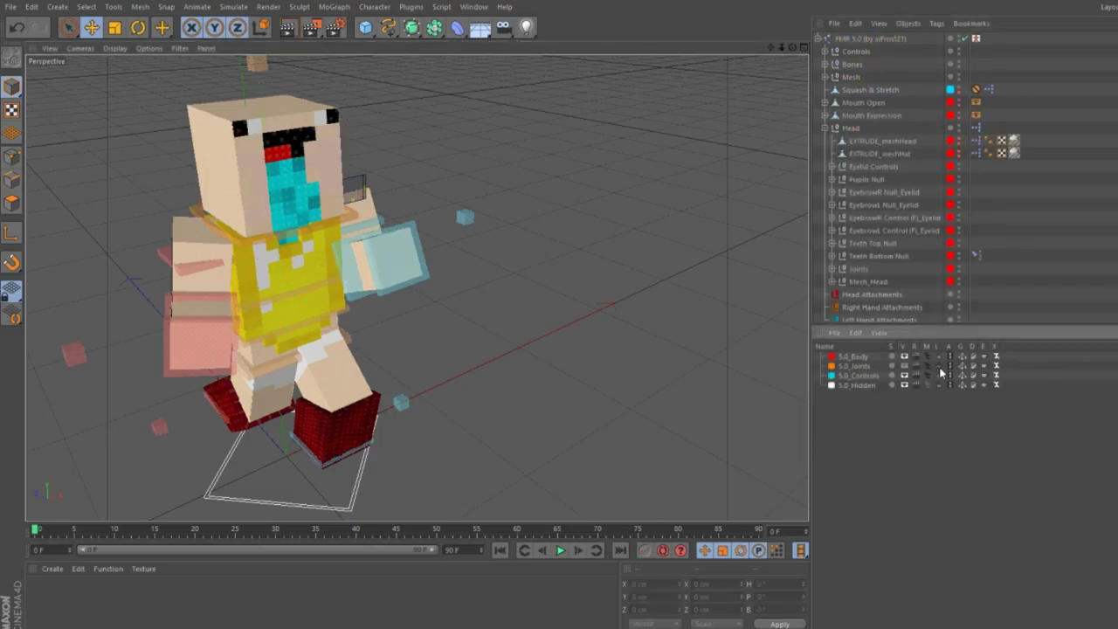
Try to select face polygons on the EXTRUDE_meshHead and EXTRUDE_meshHat objects.
click(866, 144)
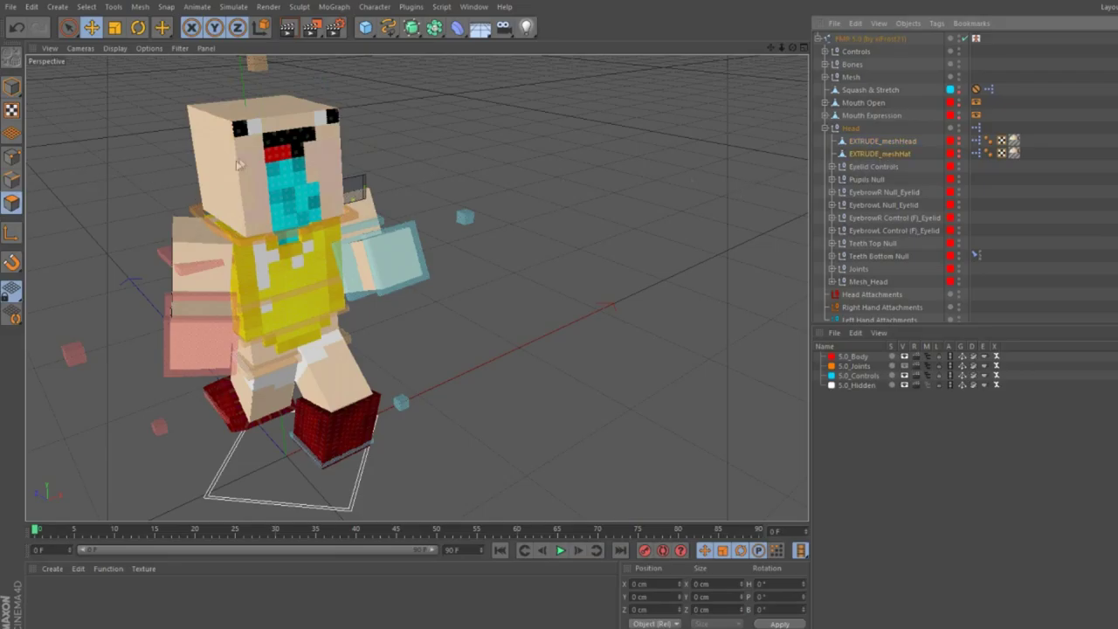
click(69, 27)
ctrl+click(880, 153)
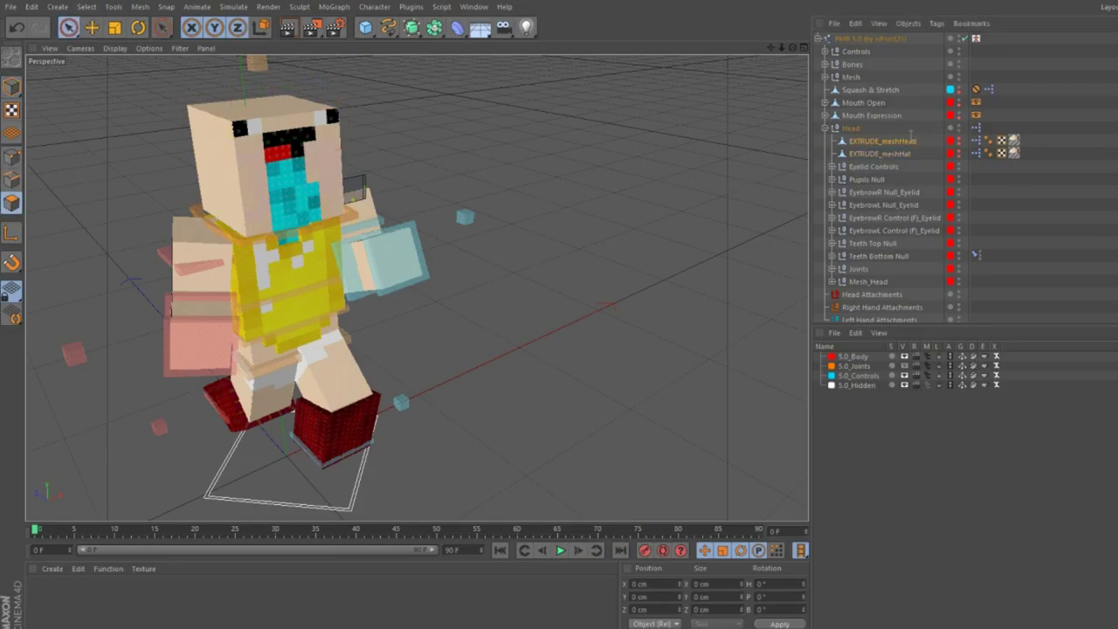
click(232, 165)
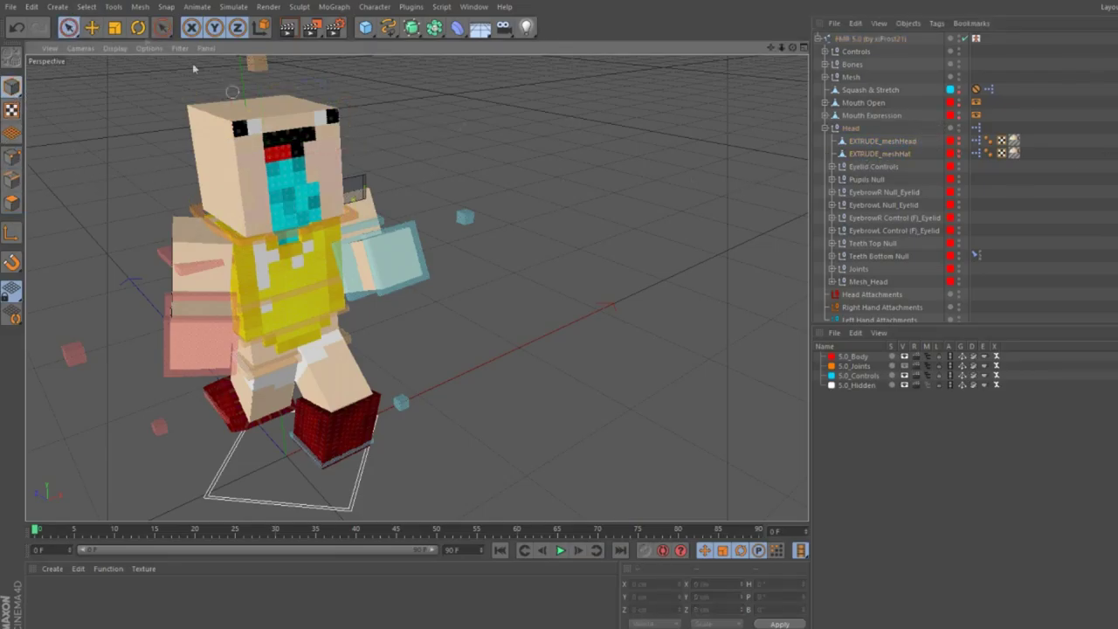
key(e)
click(877, 154)
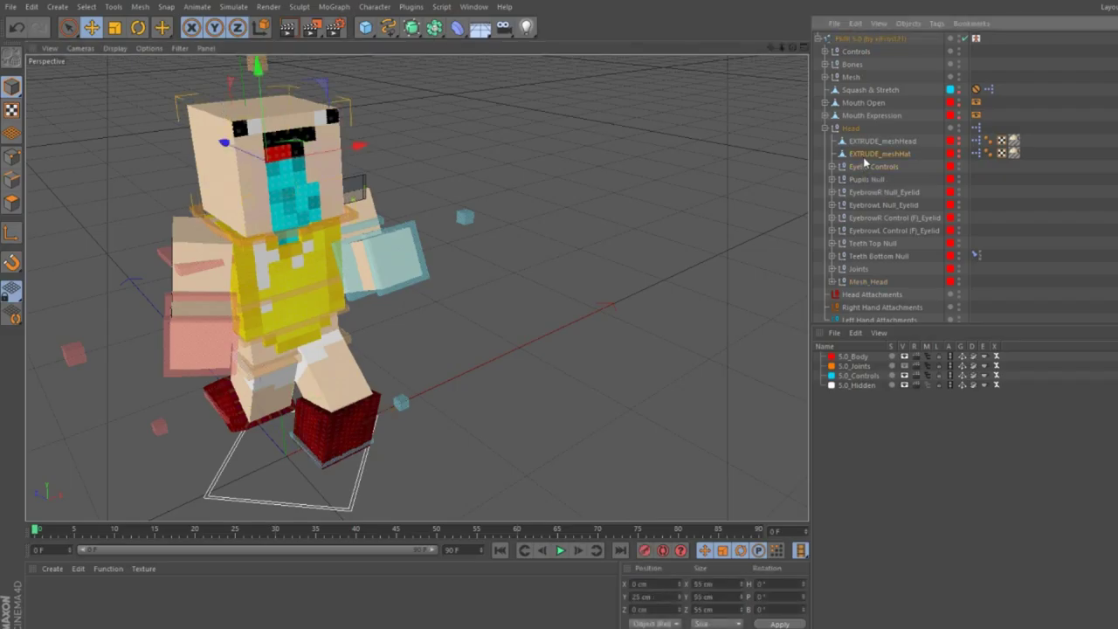
click(516, 508)
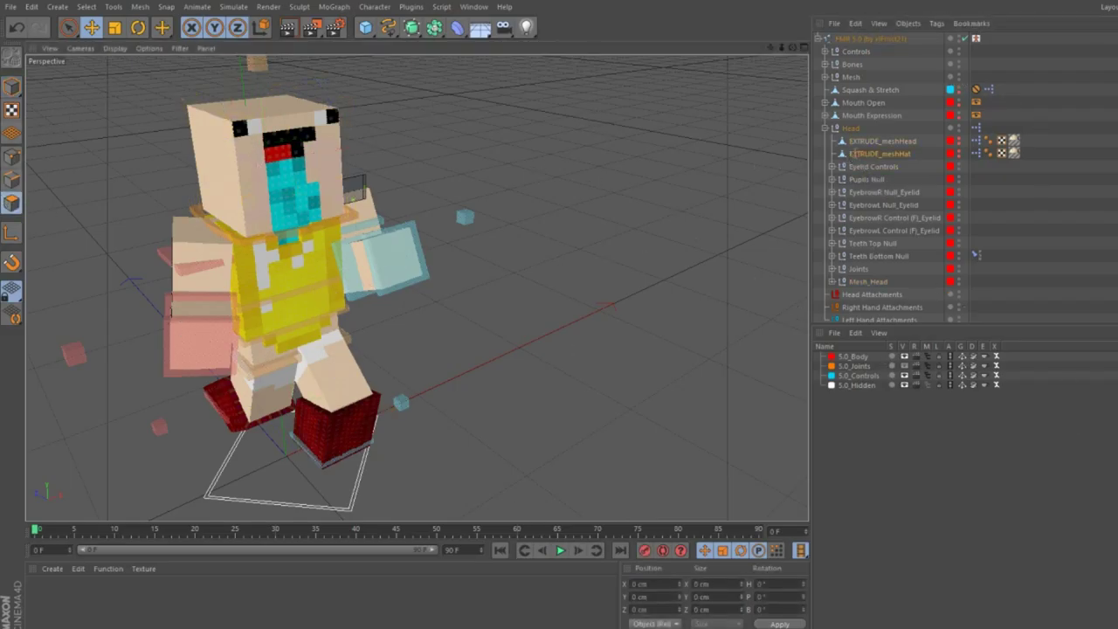
Expand the Mesh group, select EXTRUDE_meshHat and make it visible in the viewport.
click(825, 77)
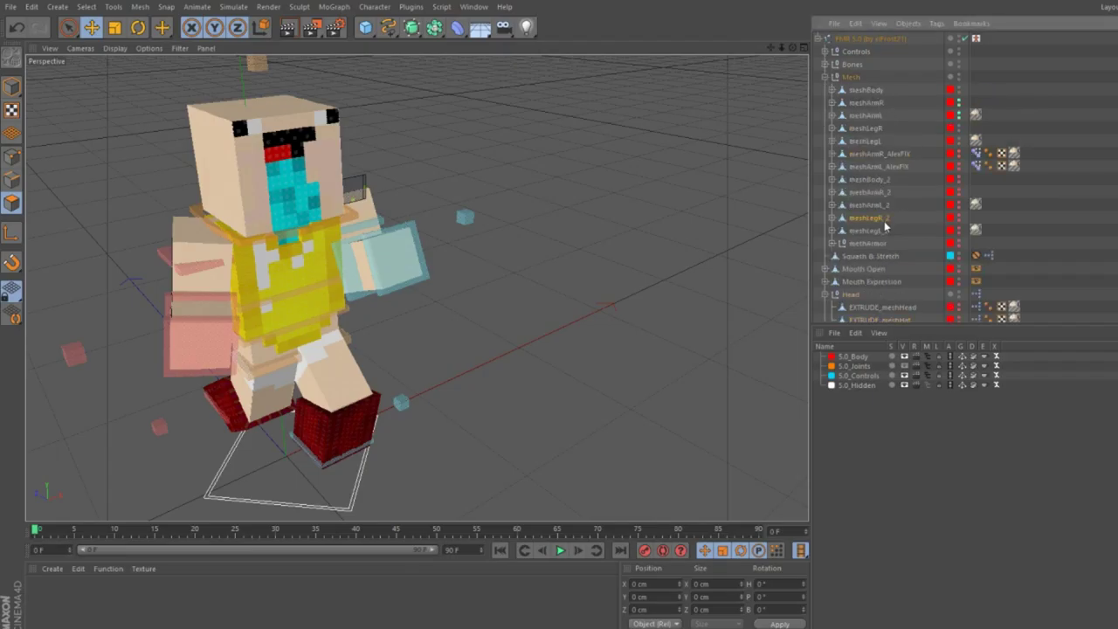
click(200, 303)
click(878, 319)
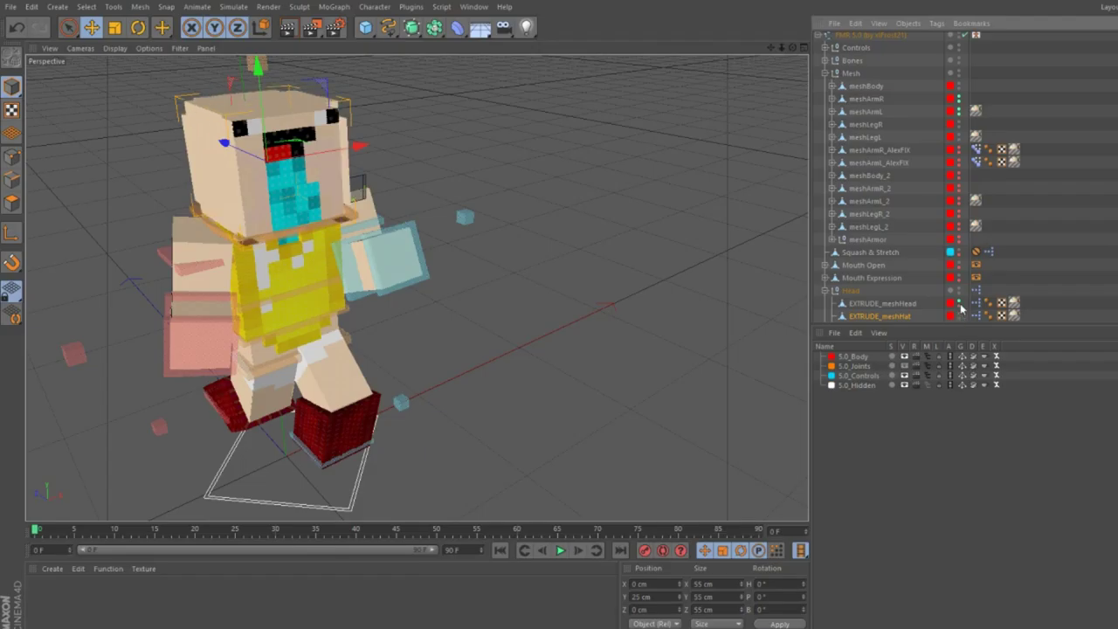
Select the turquoise face polygons on EXTRUDE_meshHat and extrude them by 5 cm with a maximum angle of 91°.
key(Return)
click(302, 168)
mouse_move(303, 170)
mouse_down()
mouse_move(264, 192)
mouse_move(277, 200)
mouse_move(305, 214)
mouse_up()
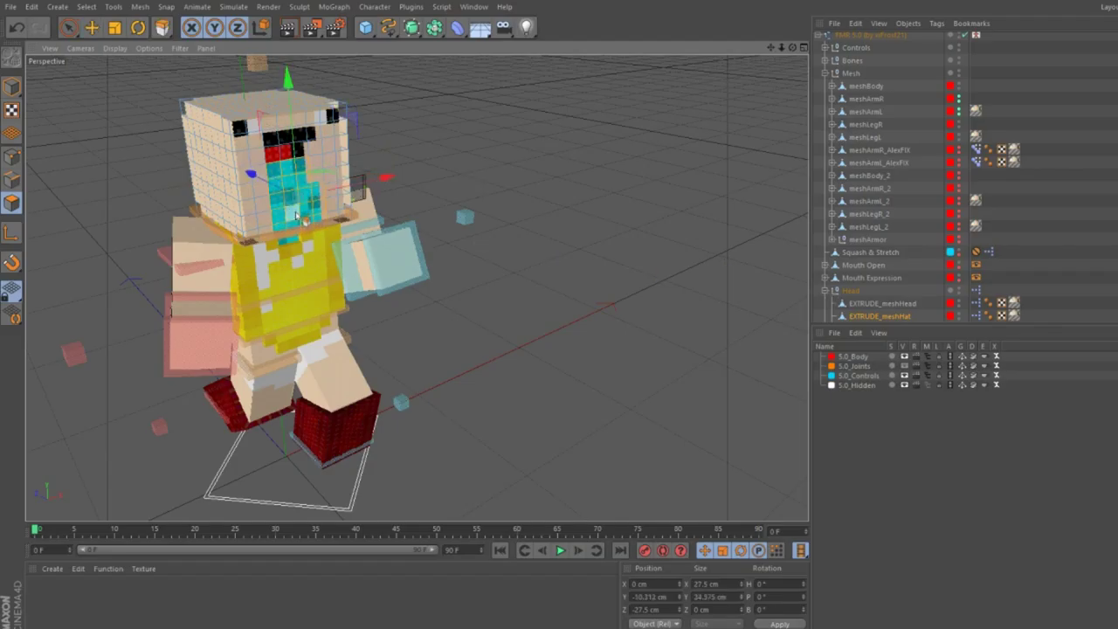
key(d)
drag(267, 335, 260, 332)
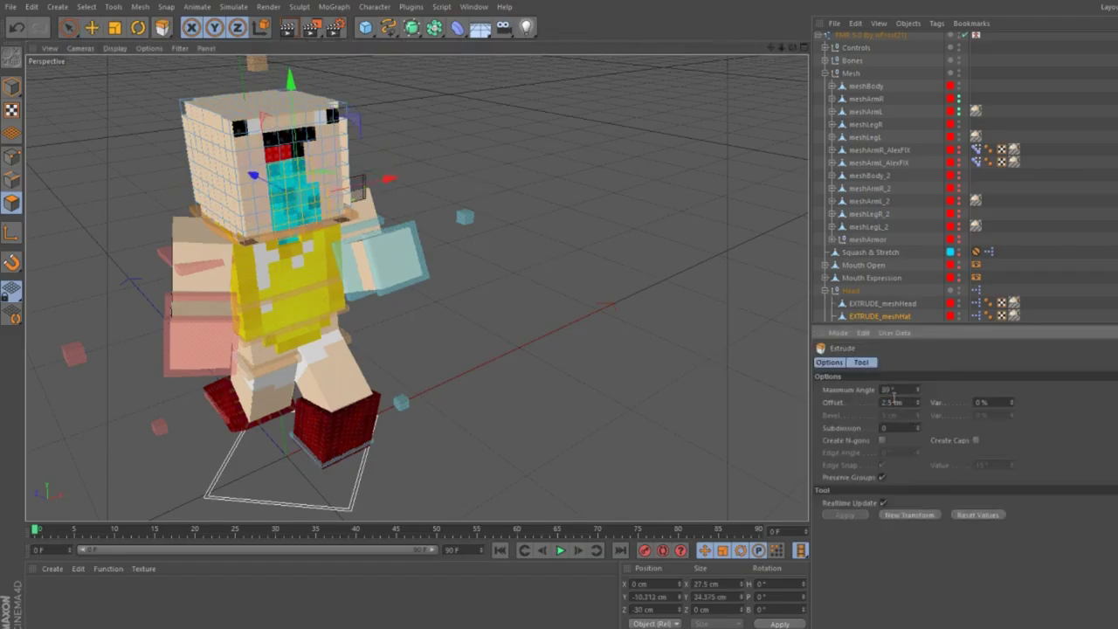
text(91)
key(Tab)
text(5)
key(Return)
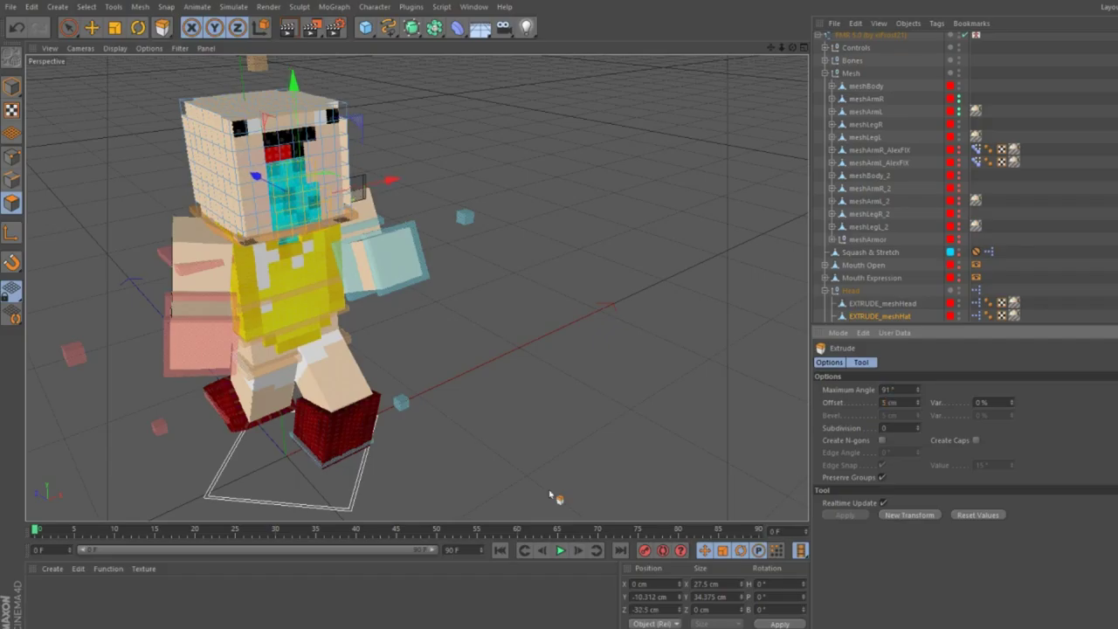
Select the turquoise face polygons on EXTRUDE_meshHead and extrude them by 1.2 cm.
alt+drag(401, 227, 362, 131)
click(410, 157)
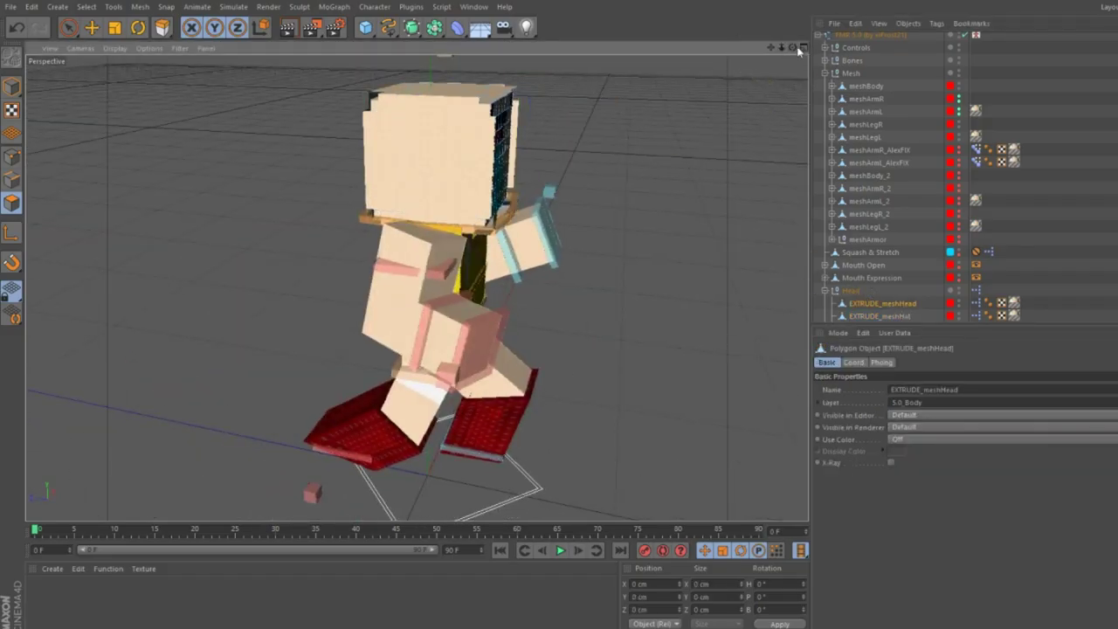
scroll(362, 127, up, 3)
click(363, 125)
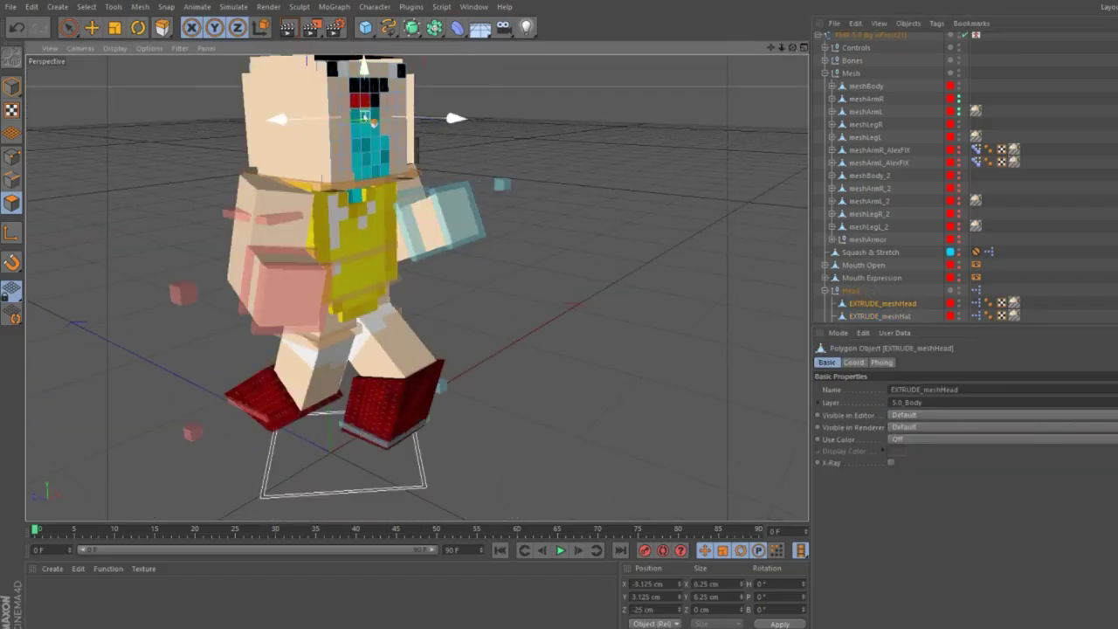
click(365, 139)
key(9)
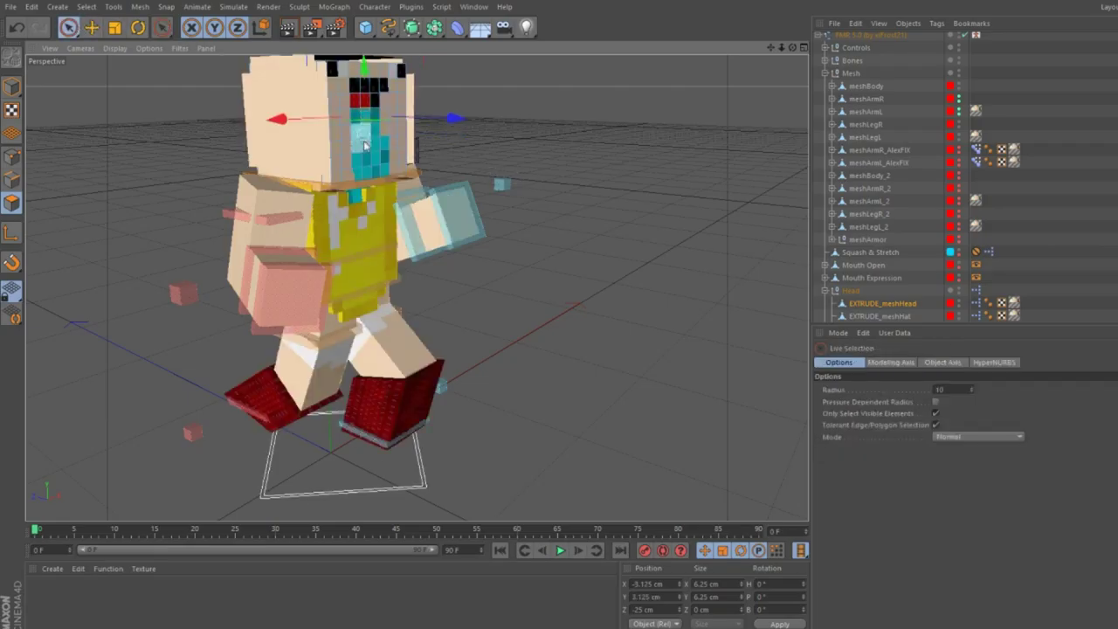
key(e)
click(340, 142)
key(9)
click(367, 119)
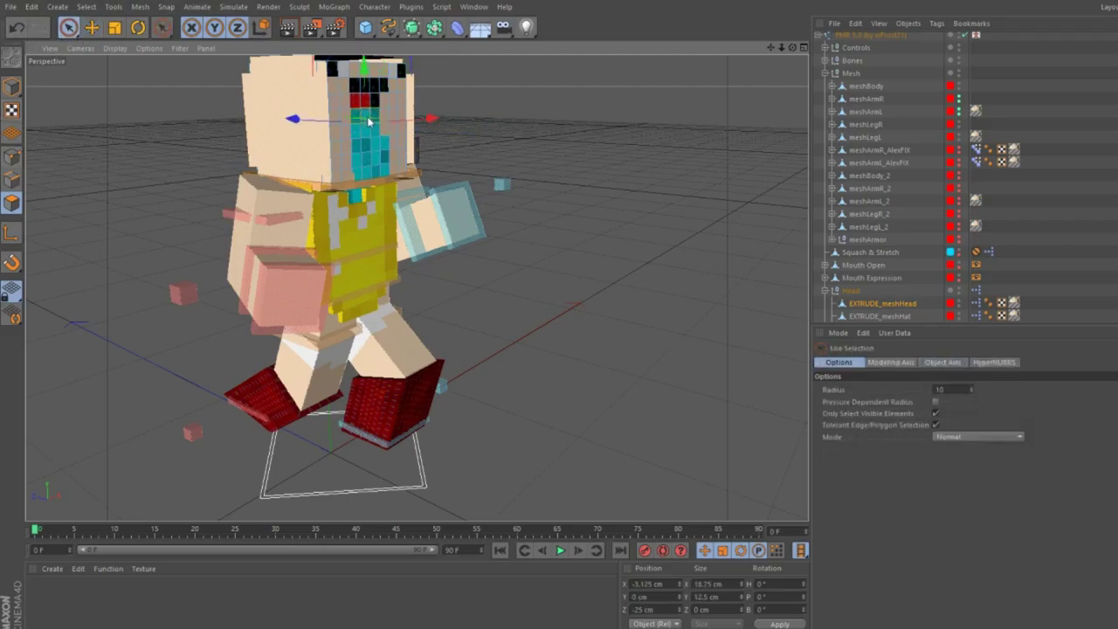
drag(373, 168, 403, 172)
key(d)
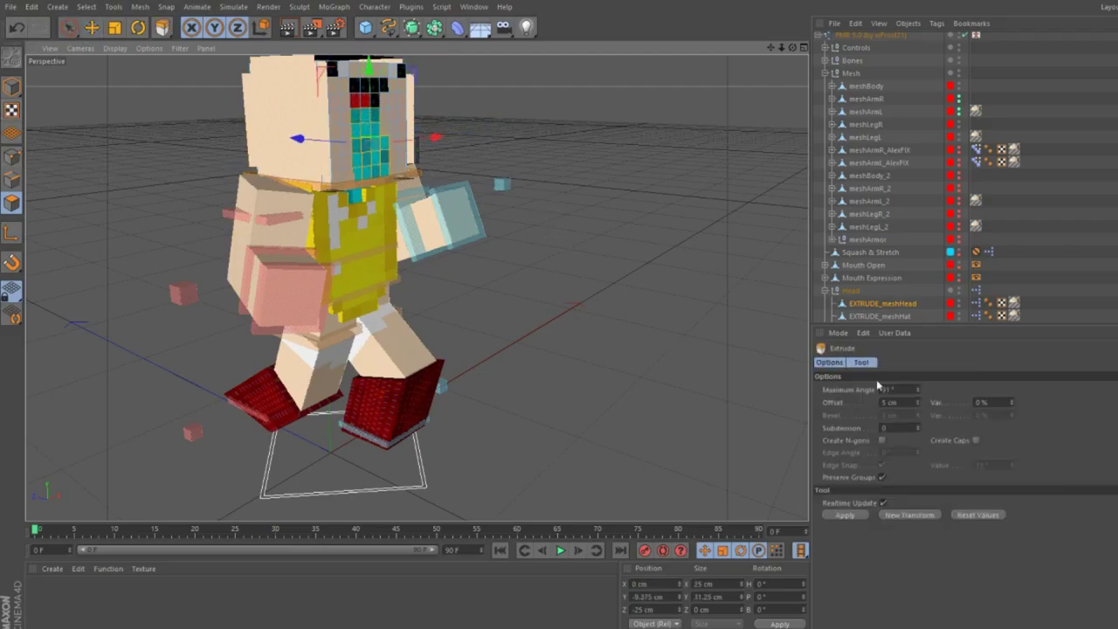
text(2.5)
key(Return)
text(1.2)
key(Return)
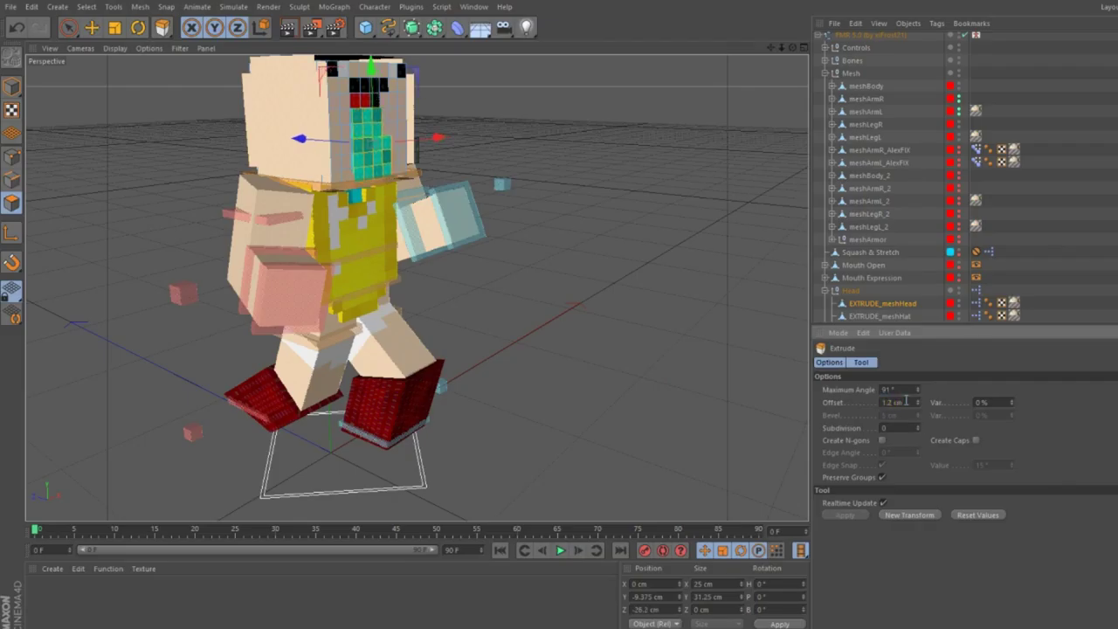
click(339, 75)
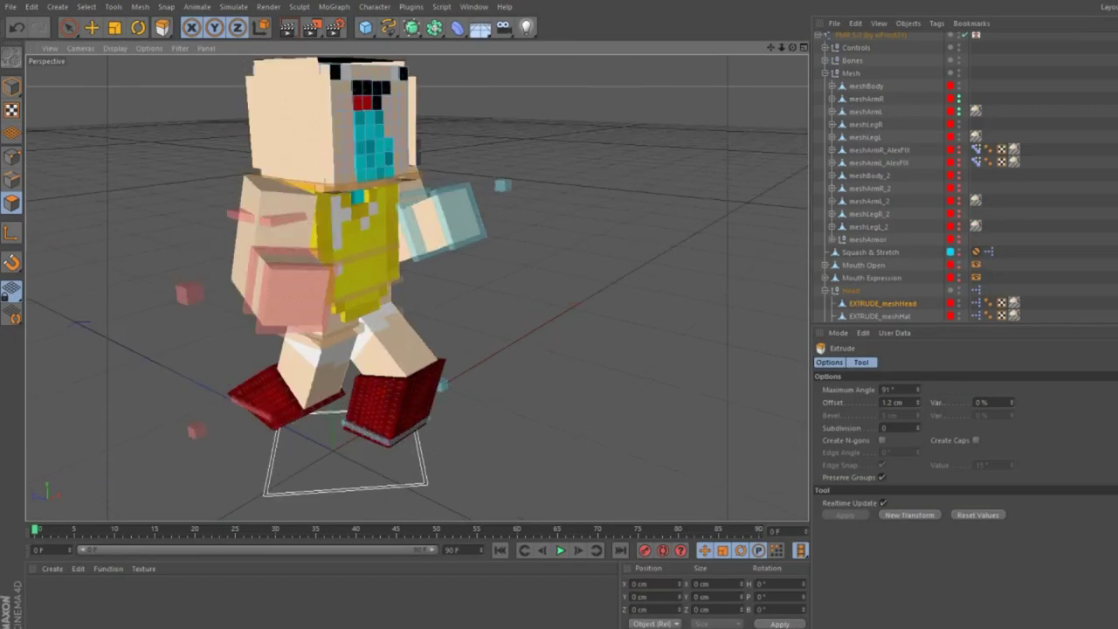
Reposition the right and left leg goal controls so that both boots stand side by side.
click(68, 27)
click(91, 27)
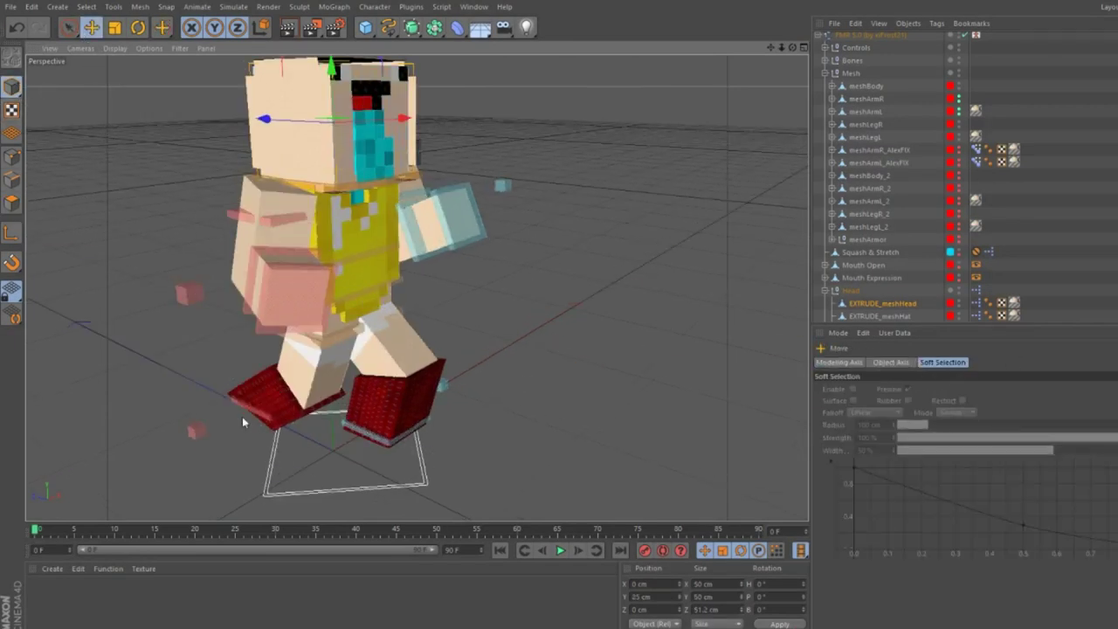
click(255, 389)
drag(249, 384, 297, 405)
drag(792, 47, 716, 54)
click(255, 408)
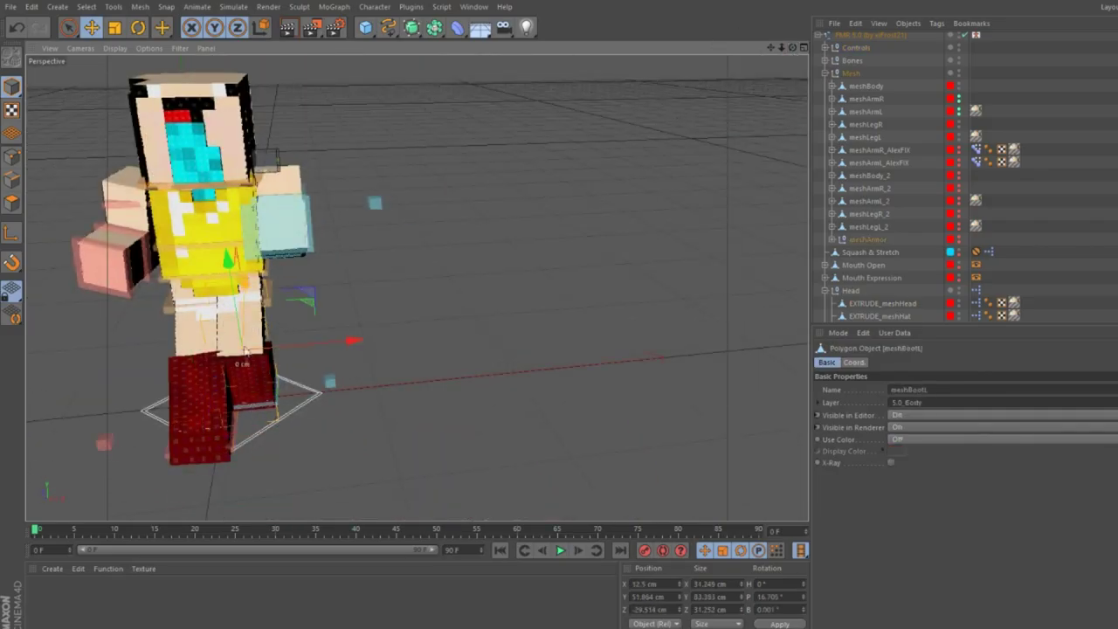
click(249, 409)
drag(252, 389, 262, 419)
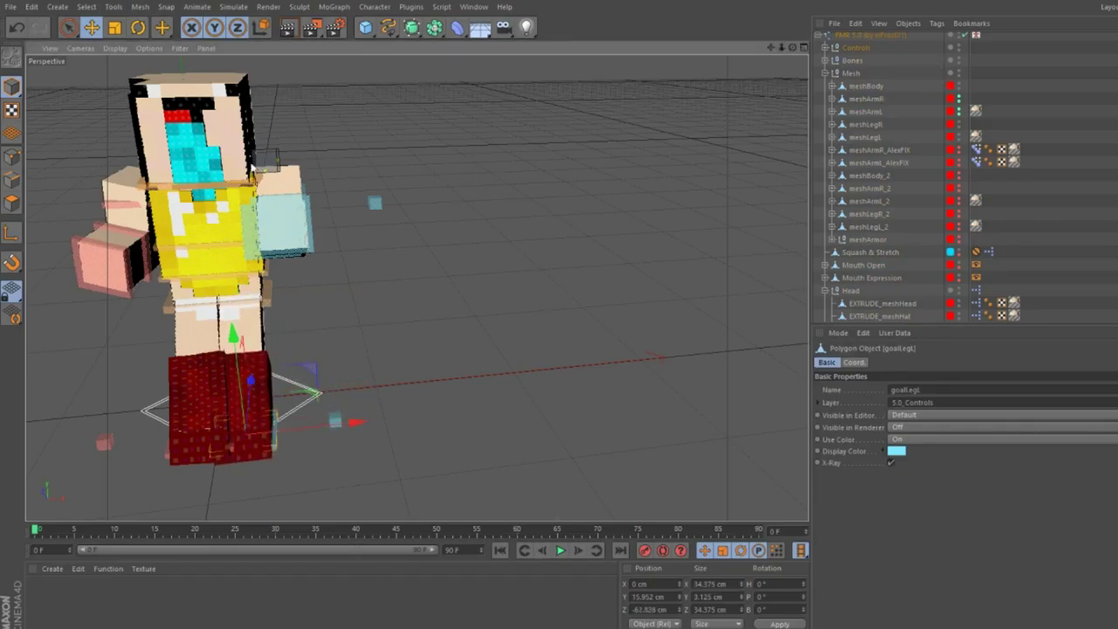
Select the upper front polygons of meshLegL and extrude them by 5 cm.
click(865, 137)
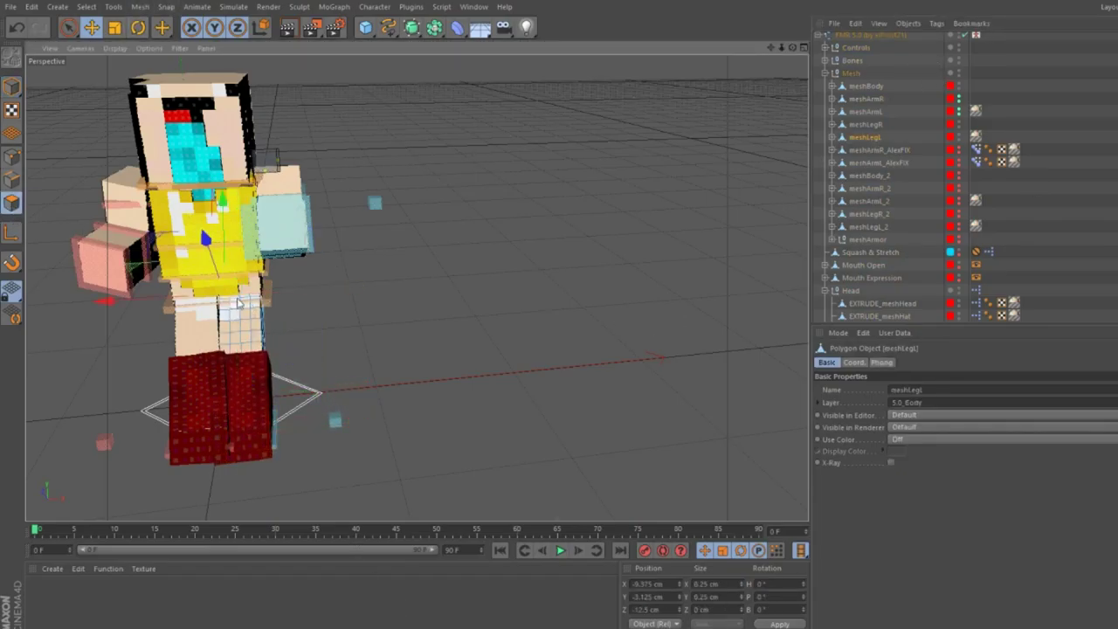
click(68, 27)
click(244, 302)
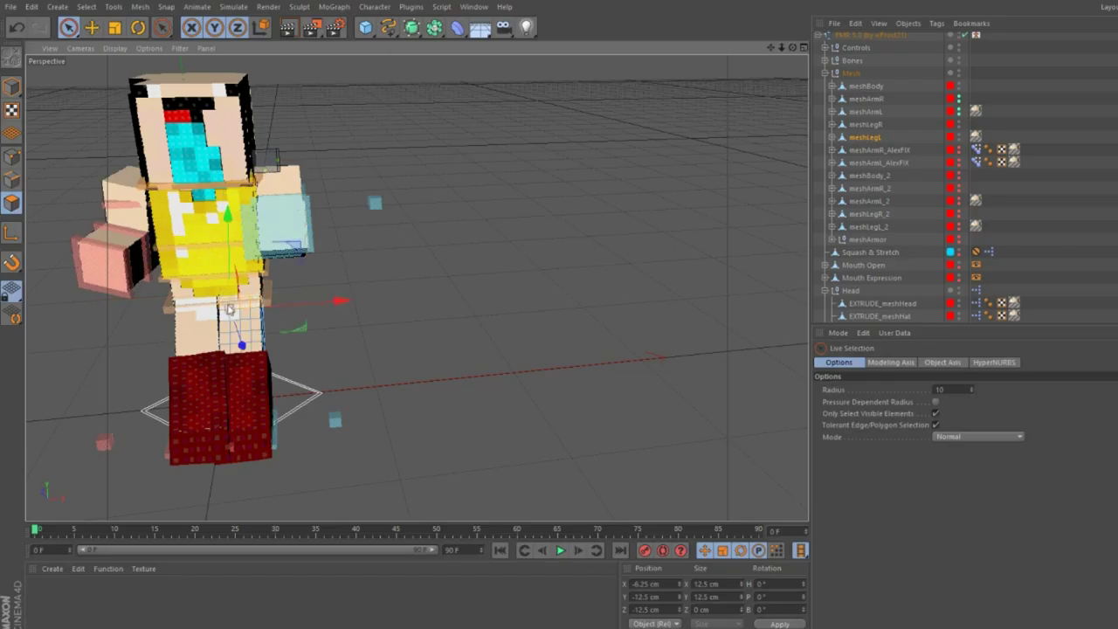
key(d)
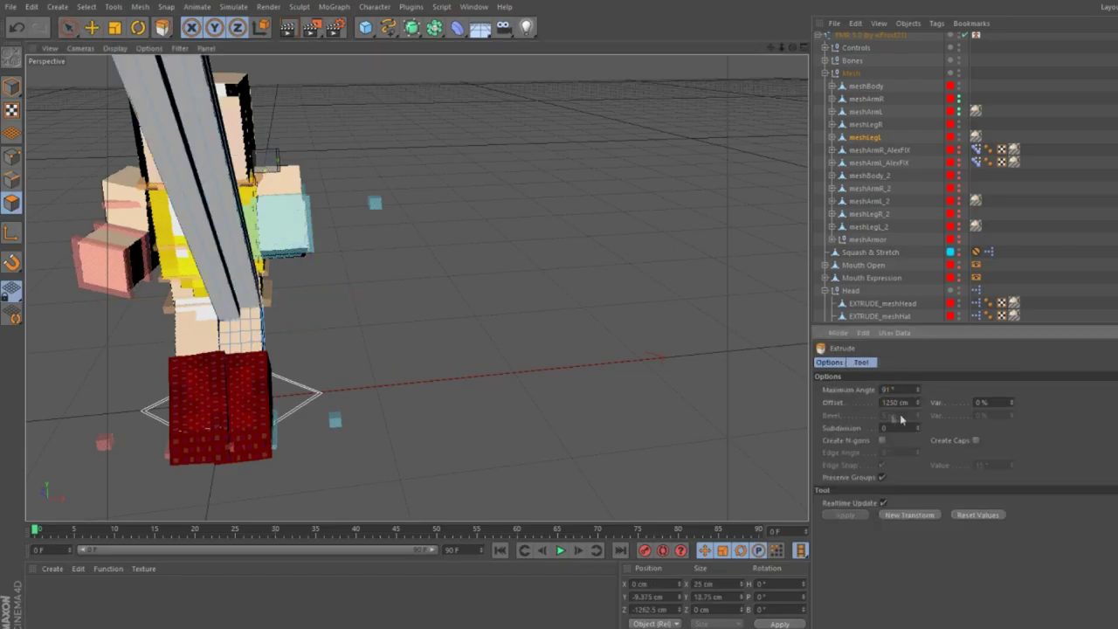
text(5)
key(Return)
Select the upper back polygons of meshLegL and extrude them by 1.5 cm.
drag(793, 48, 131, 393)
key(space)
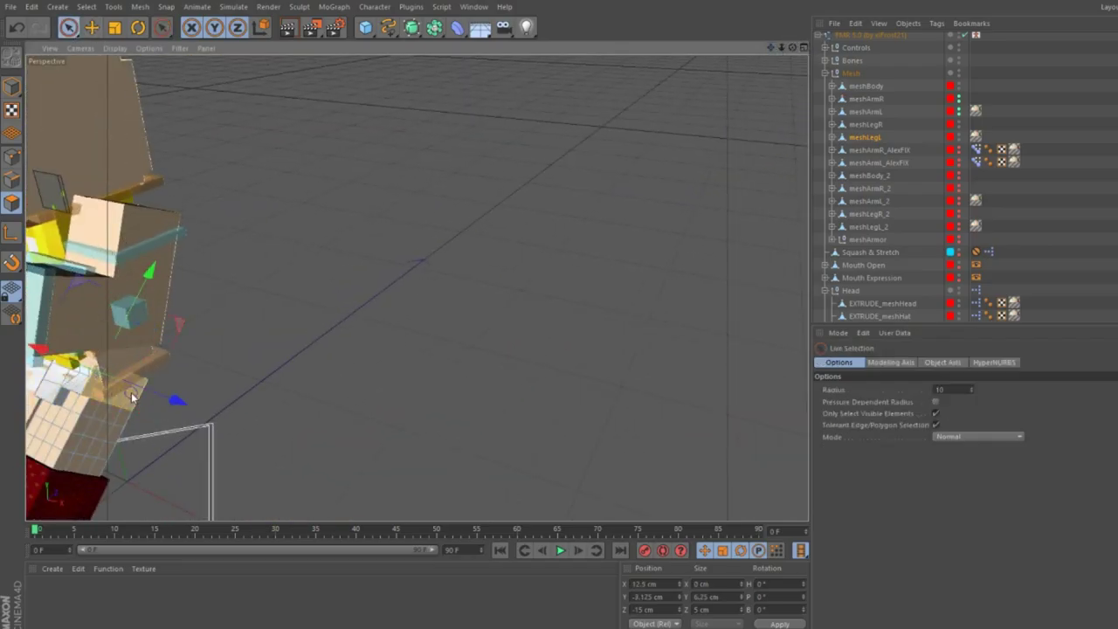
alt+drag(131, 393, 629, 349)
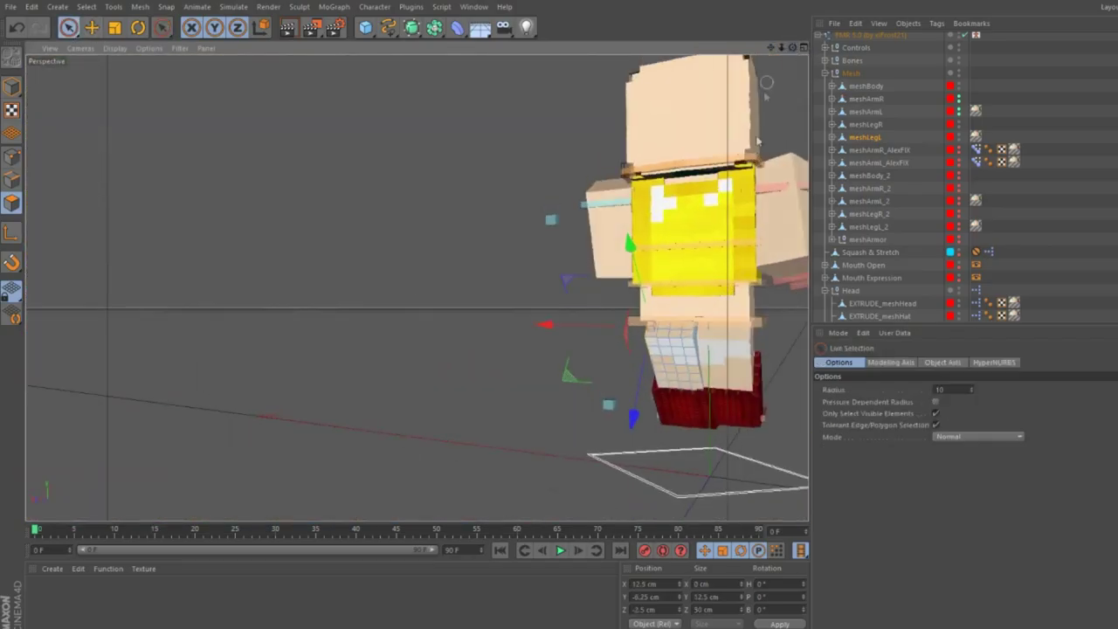
click(655, 353)
click(668, 357)
key(d)
key(Return)
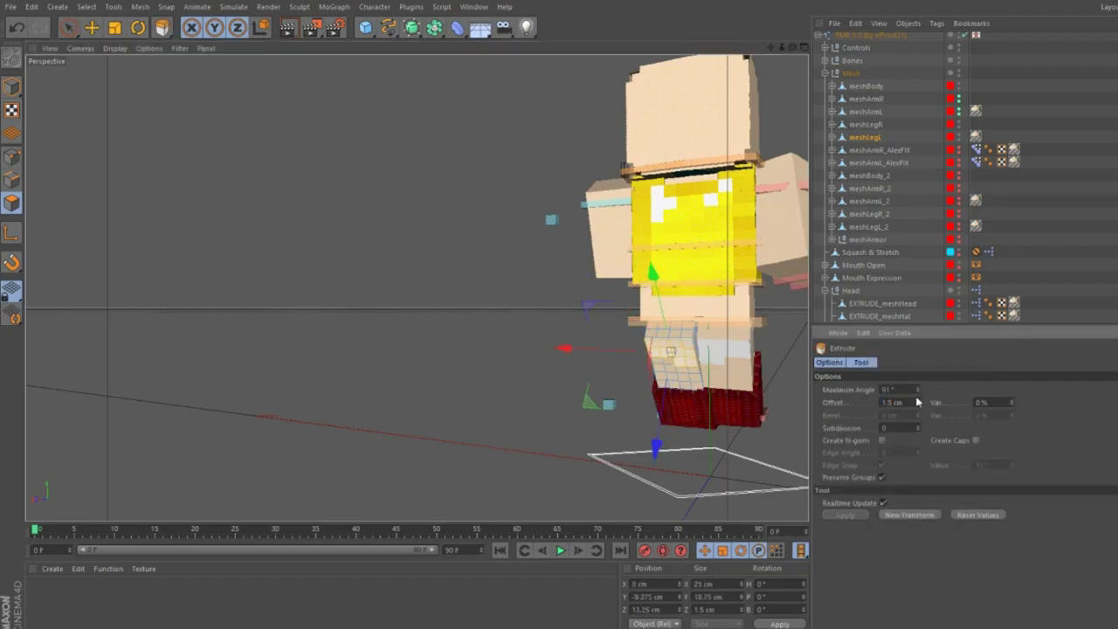
Extrude the upper outer side polygons of meshLegL by 2.5 cm.
alt+drag(524, 288, 776, 61)
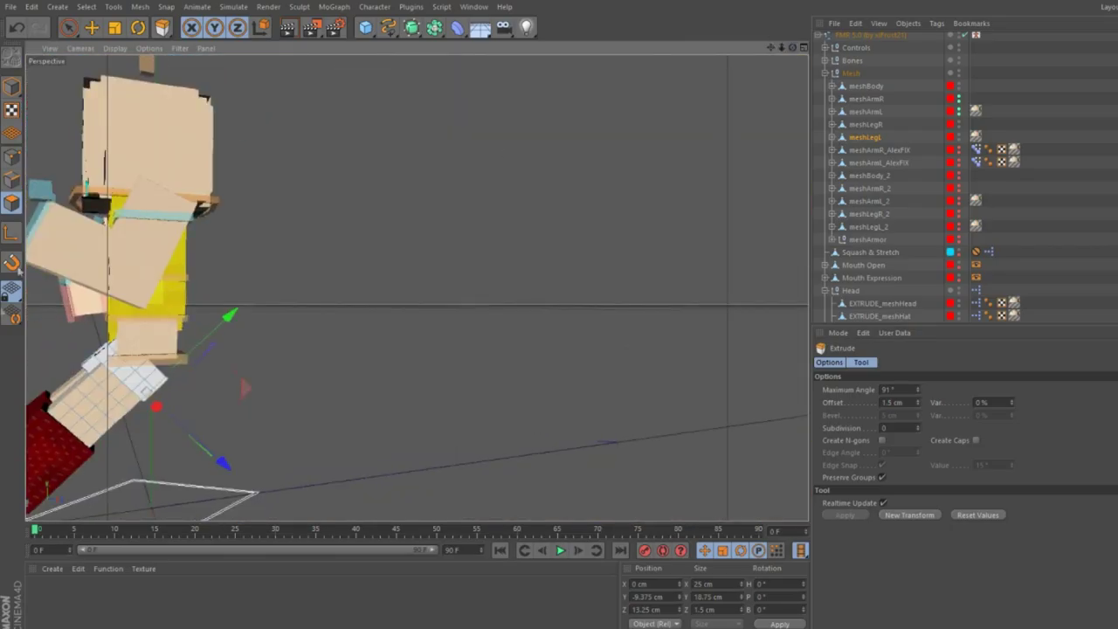
click(906, 402)
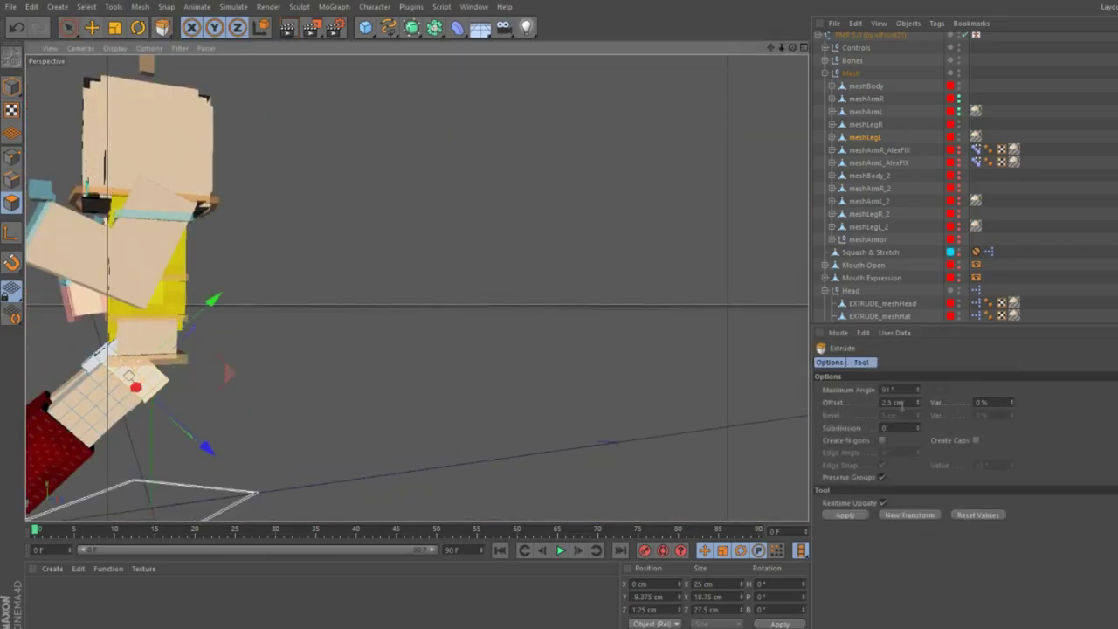
click(417, 287)
alt+drag(416, 286, 664, 153)
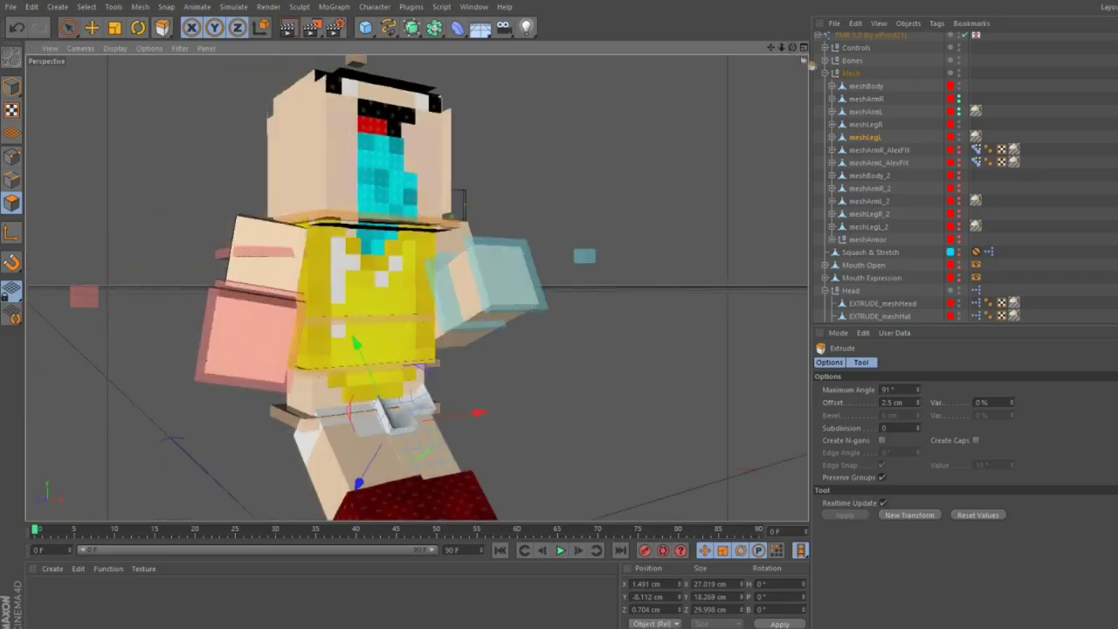
Select the white upper front polygons of meshLegR and extrude them by 3.5 cm.
click(865, 124)
key(9)
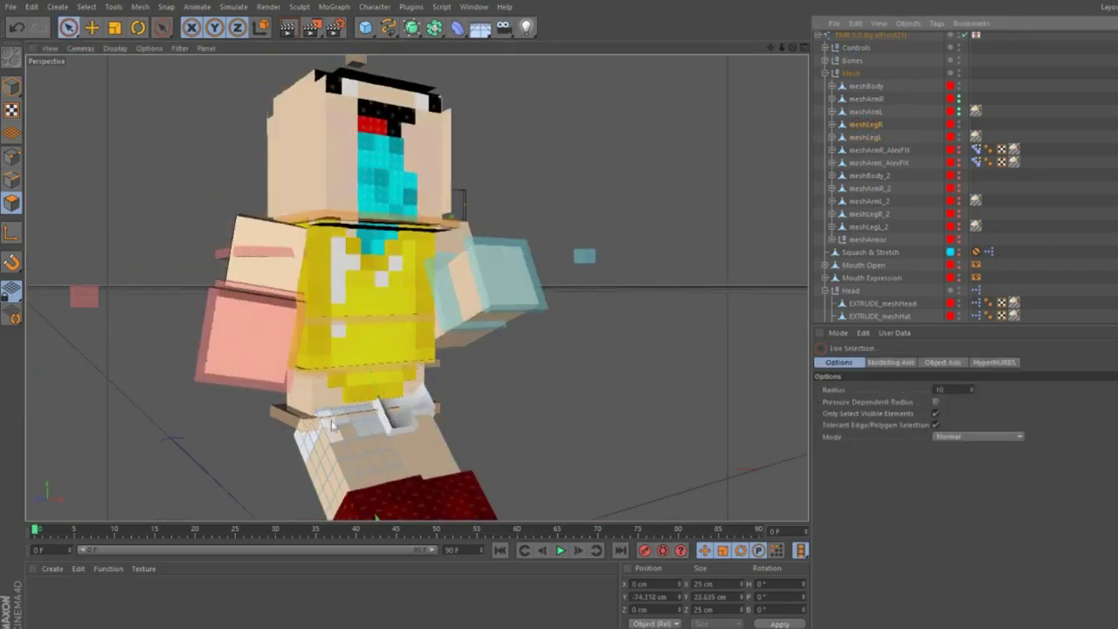
click(371, 419)
key(d)
key(Return)
text(350)
key(Return)
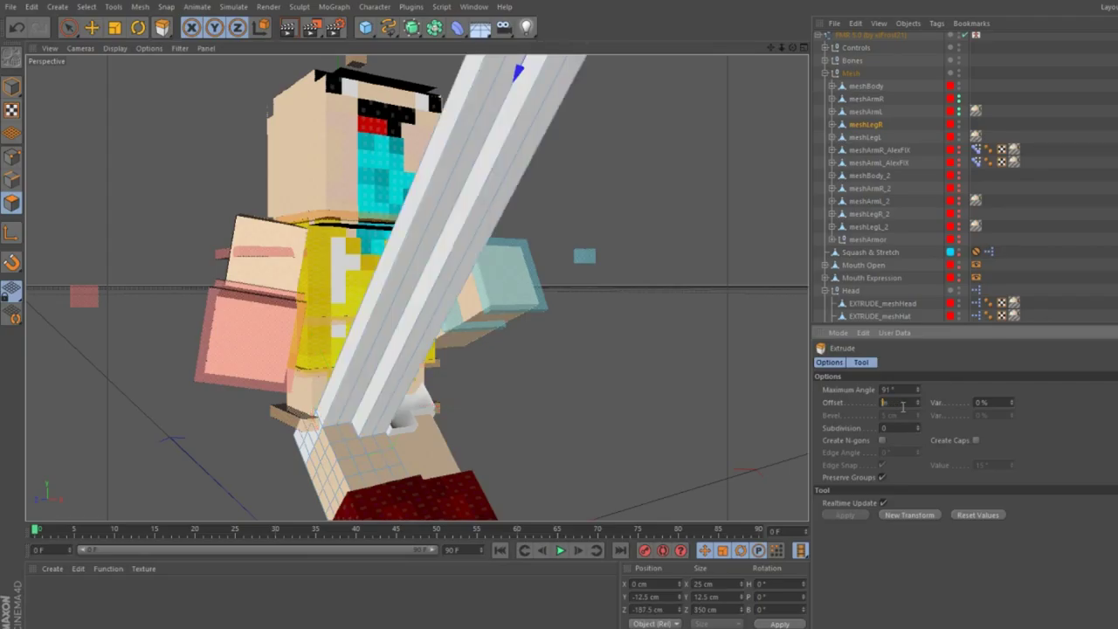
key(Return)
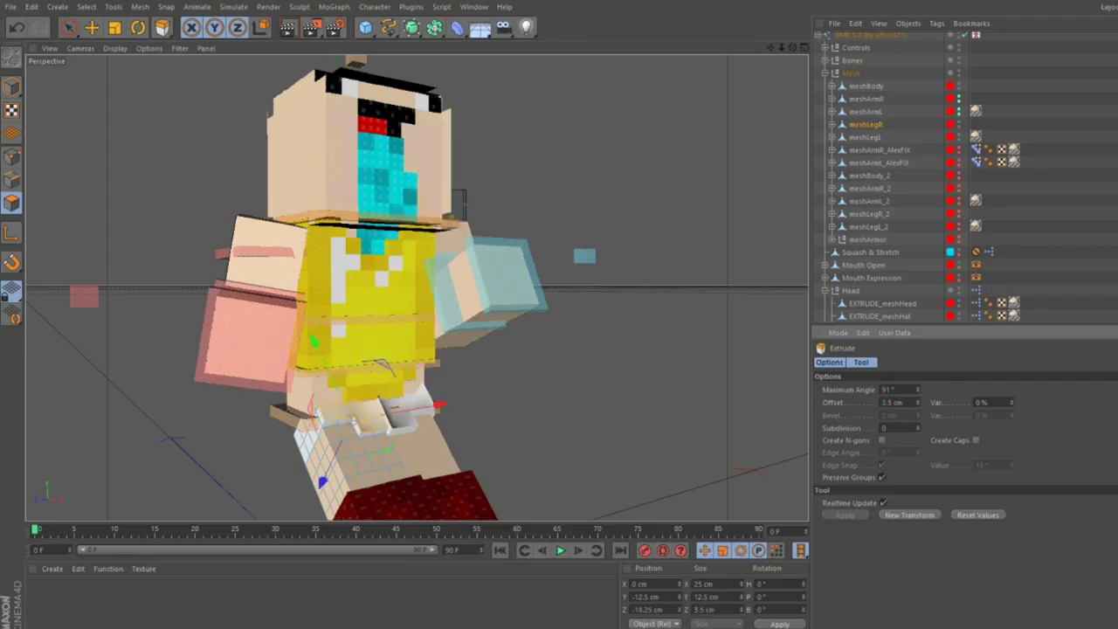
click(378, 419)
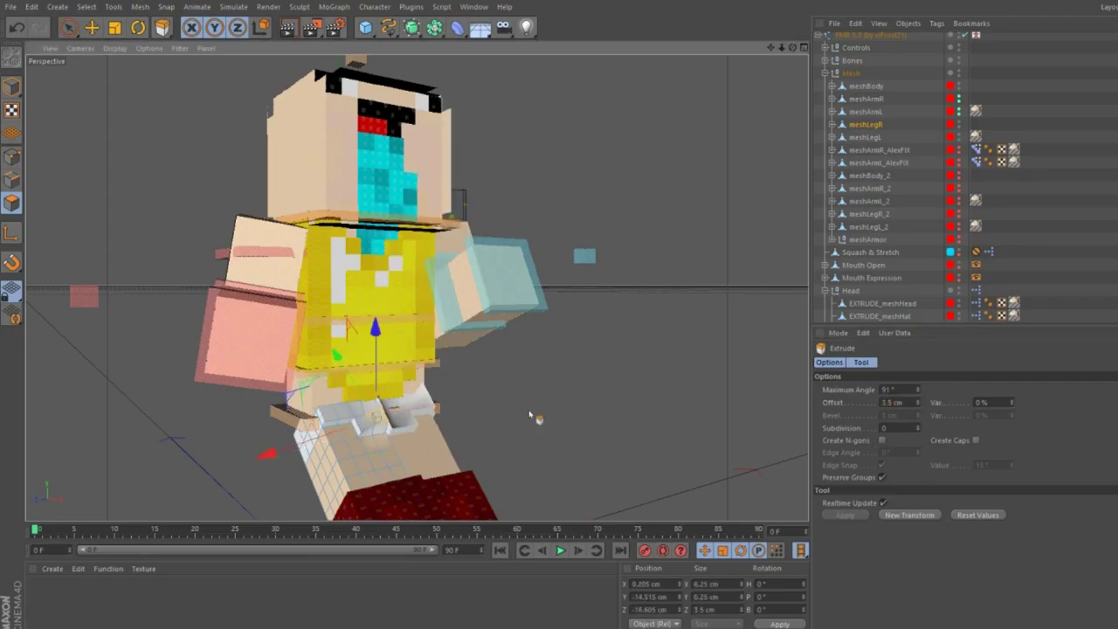
Select the upper outer side polygons of meshLegR and extrude them by 3.5 cm.
alt+drag(377, 419, 482, 244)
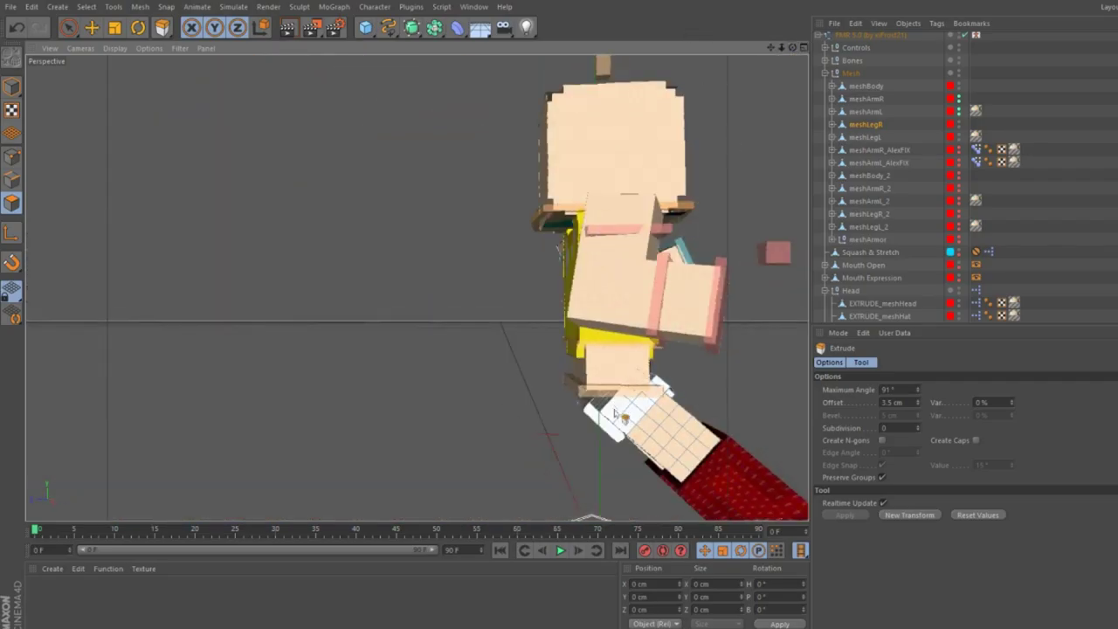
key(space)
click(631, 417)
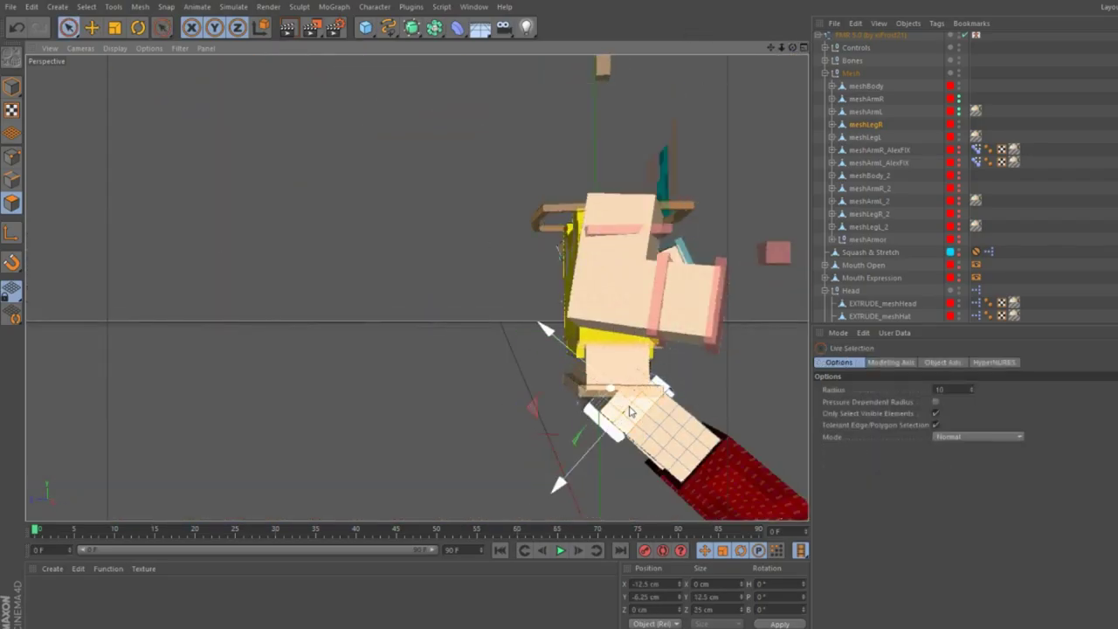
key(space)
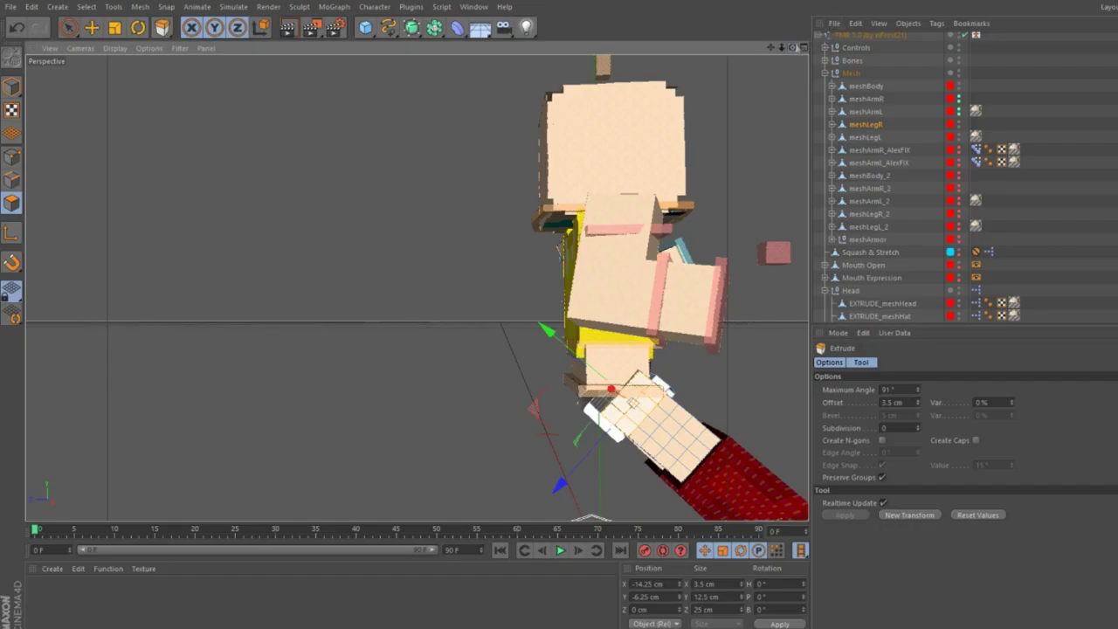
Select the white upper back polygons of meshLegR and extrude them.
alt+drag(630, 411, 668, 362)
key(space)
click(673, 367)
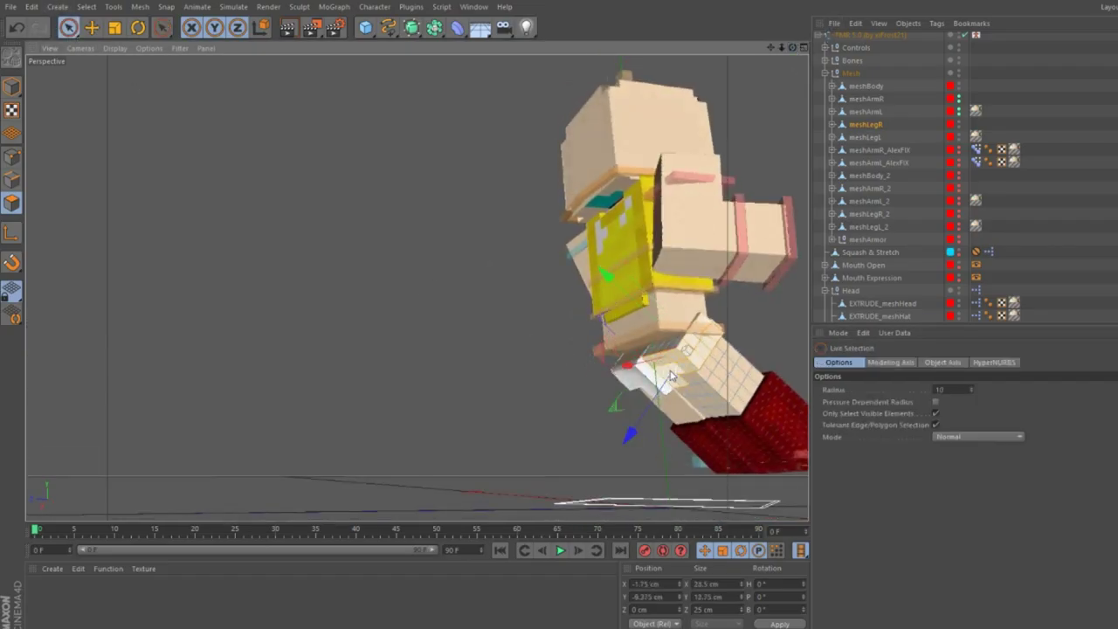
key(space)
key(Return)
Reposition the leg goal controls into a running stride, with the right leg bent backward and the left leg forward.
alt+drag(753, 130, 406, 504)
scroll(247, 379, down, 5)
key(e)
click(405, 503)
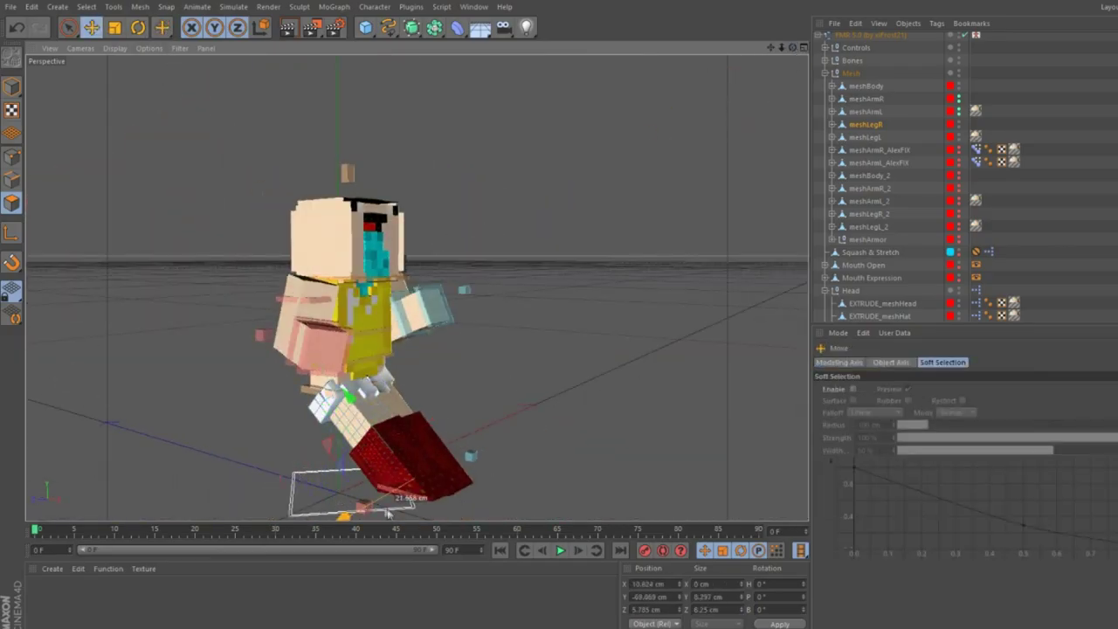
click(384, 511)
drag(371, 393, 235, 414)
click(410, 481)
In the rig's settings, enable Body 2, set the boots type to Leather, turn off both boots and set Right Bow (Classic) to 1.
click(886, 39)
scroll(1028, 553, down, 5)
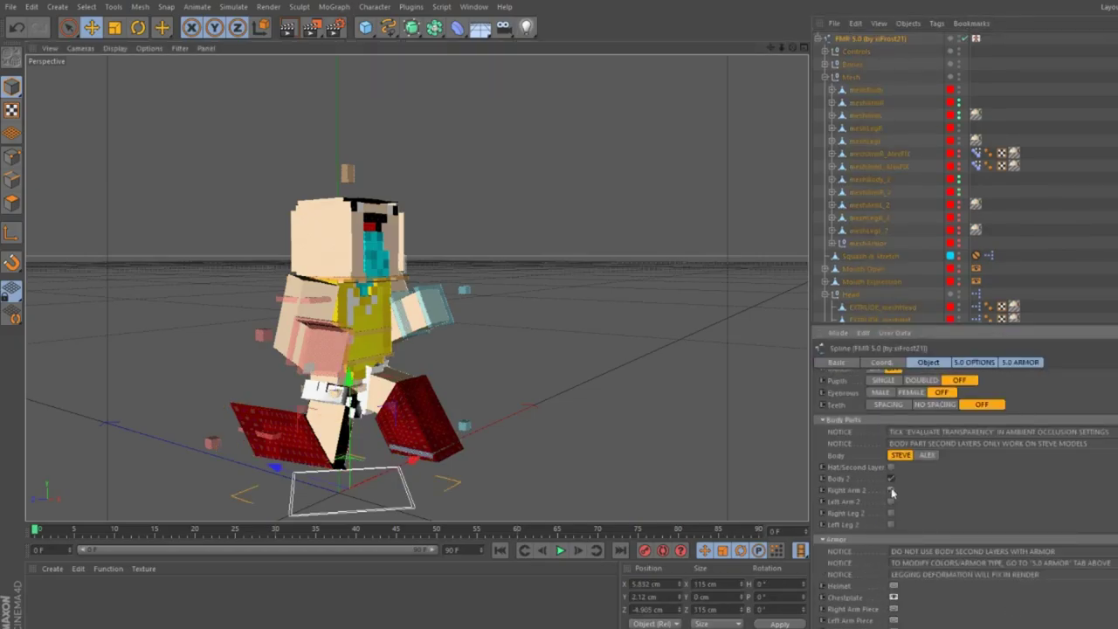
scroll(899, 545, down, 6)
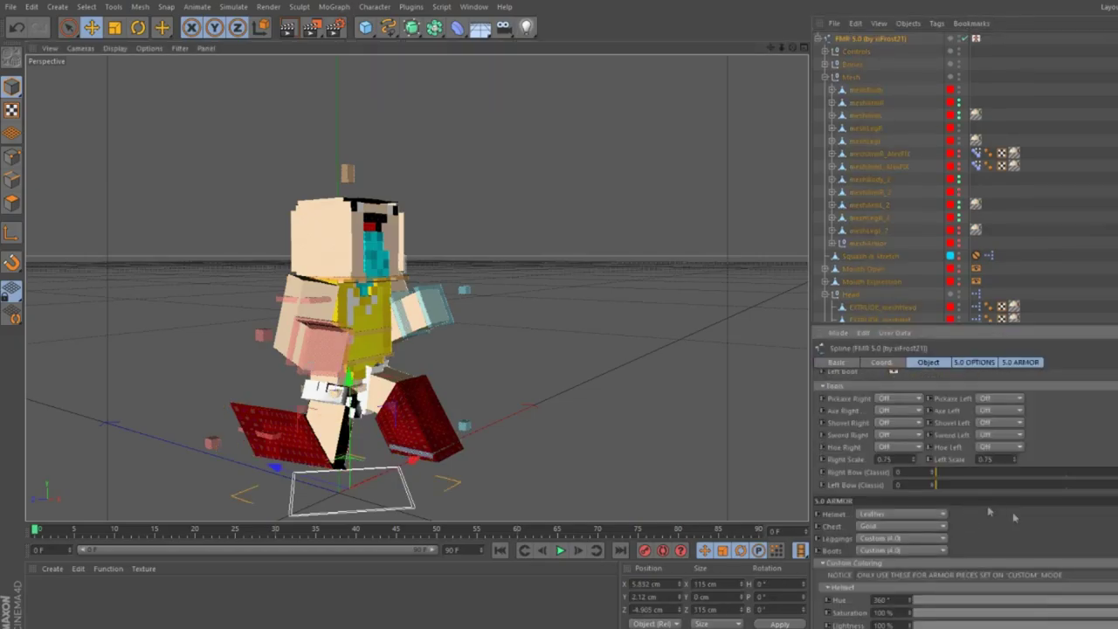
click(943, 547)
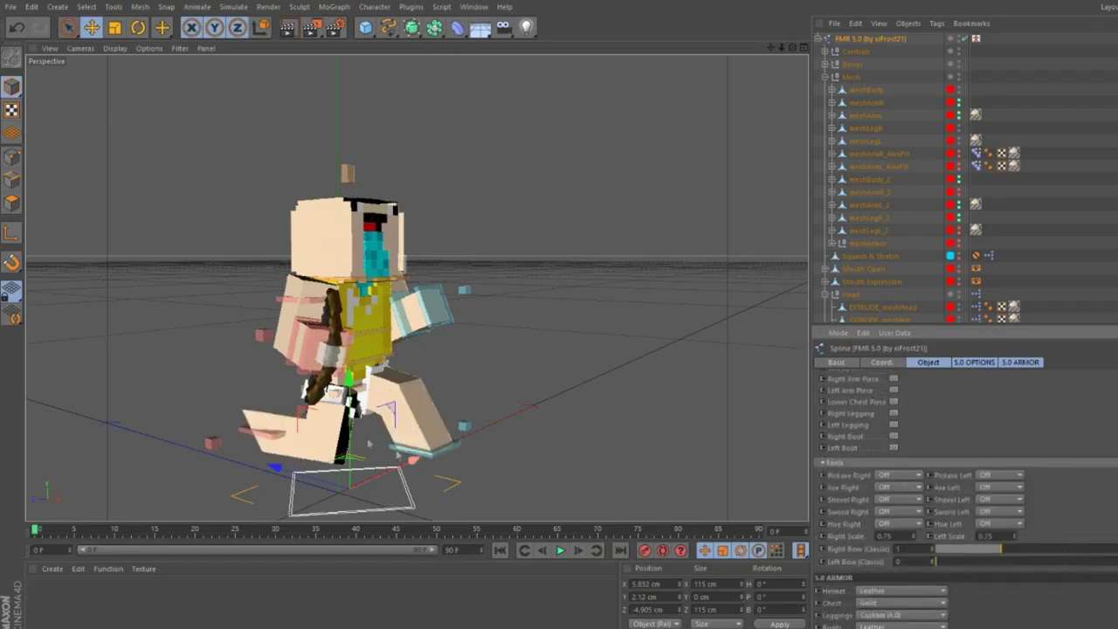
Raise the right leg's goal control slightly and deselect it.
click(262, 441)
drag(239, 415, 225, 362)
click(544, 442)
Inspect the posed character with its bow and extruded face from several angles and distances.
scroll(544, 442, up, 4)
drag(792, 47, 733, 53)
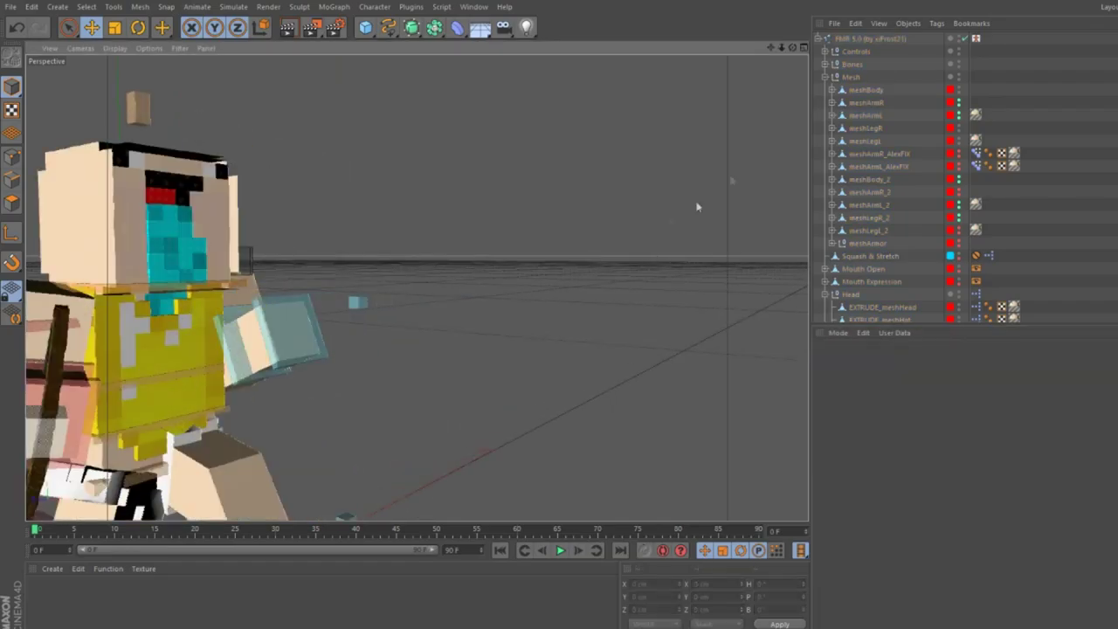
alt+drag(416, 286, 771, 49)
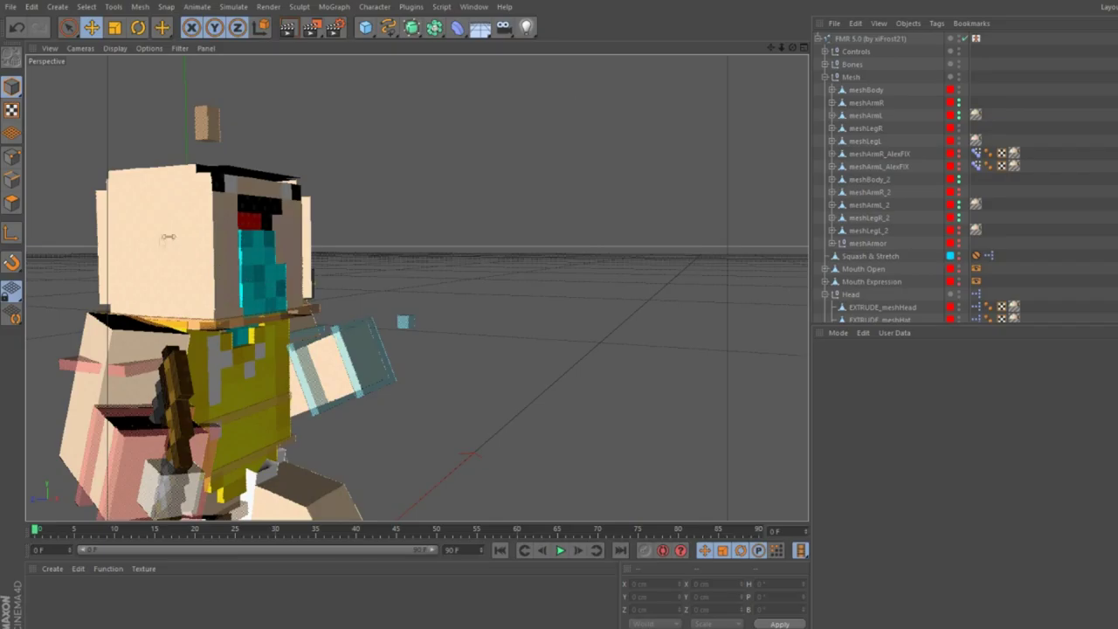
scroll(507, 151, down, 5)
scroll(704, 149, up, 5)
scroll(704, 149, down, 5)
scroll(704, 150, up, 8)
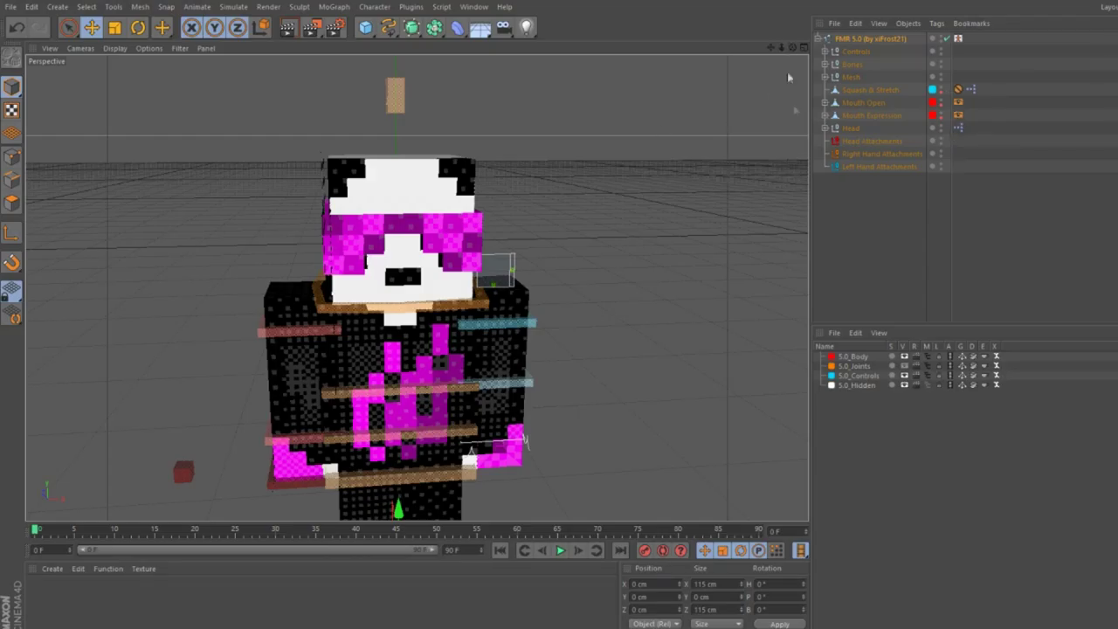
Move the panda character's right hand goal control up so that the arm is raised beside the head.
click(299, 441)
drag(299, 441, 57, 205)
click(517, 467)
alt+drag(540, 351, 559, 288)
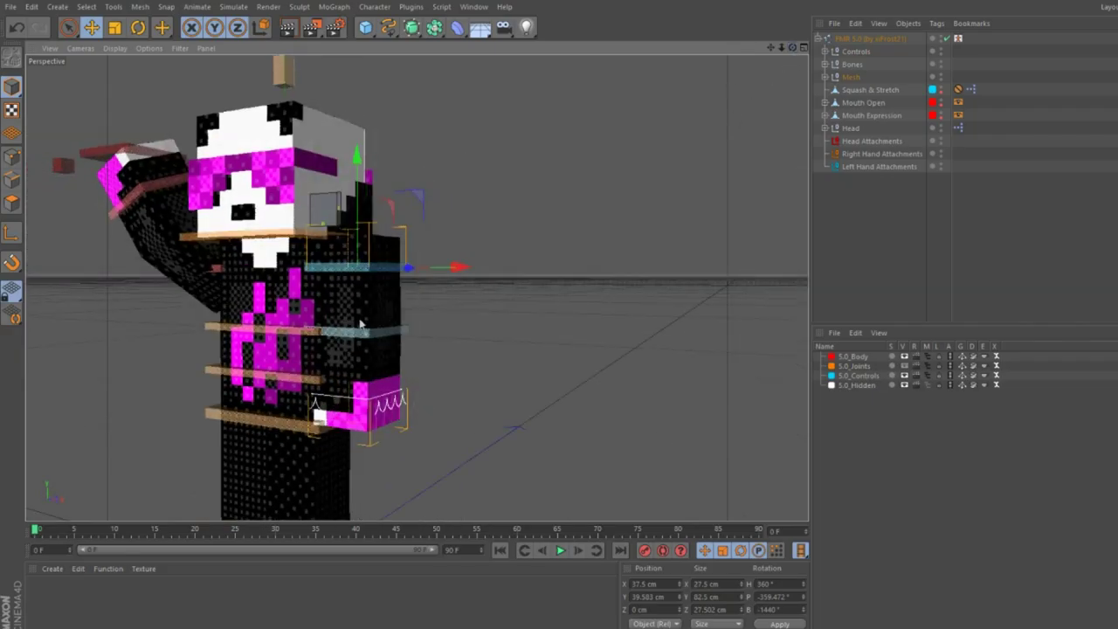
Shift the elbowArmL control slightly outward and reselect meshArmL_2.
click(389, 403)
click(330, 402)
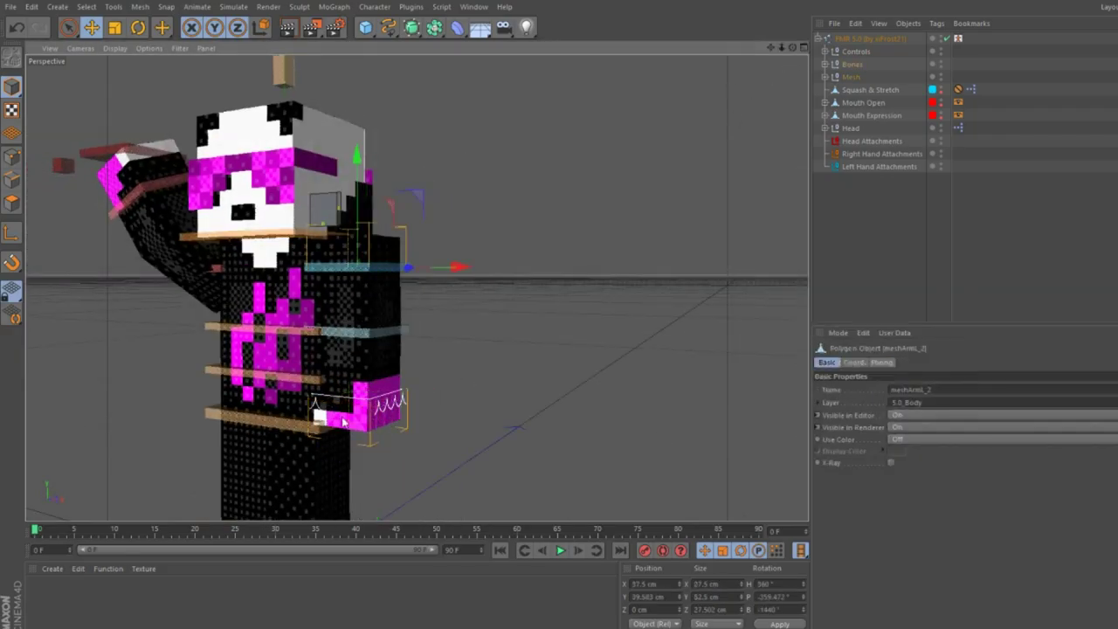
click(387, 274)
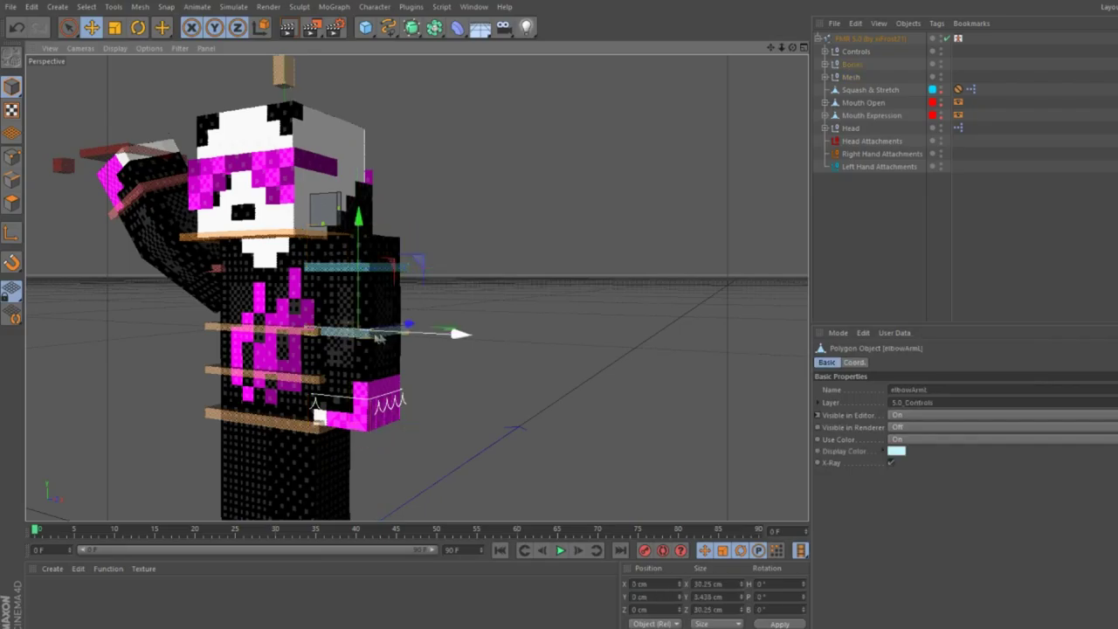
mouse_move(395, 267)
mouse_down()
mouse_move(411, 265)
mouse_move(399, 265)
mouse_up()
click(324, 399)
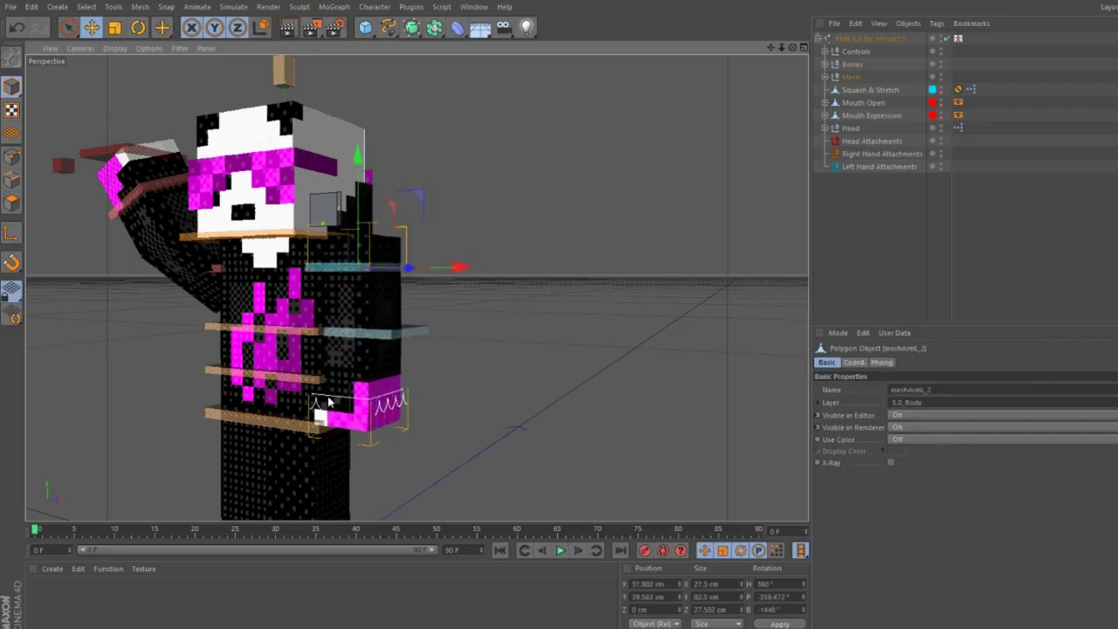
drag(791, 49, 734, 53)
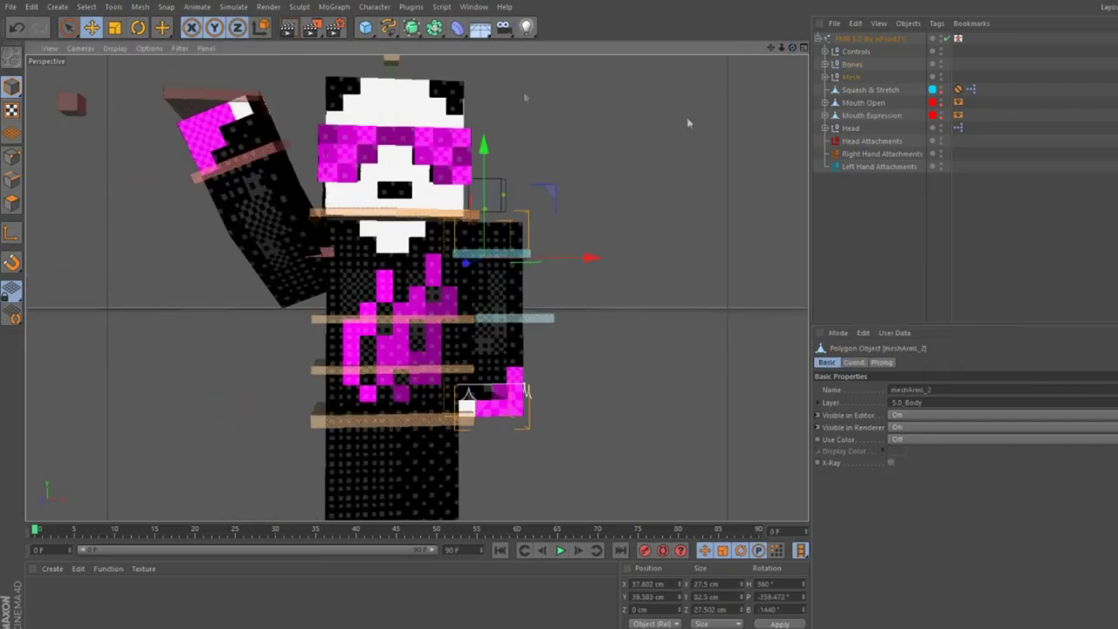
Select the magenta emblem polygons on the front of meshBody and extrude them by 5 cm with a maximum angle of 91°.
click(402, 105)
click(11, 203)
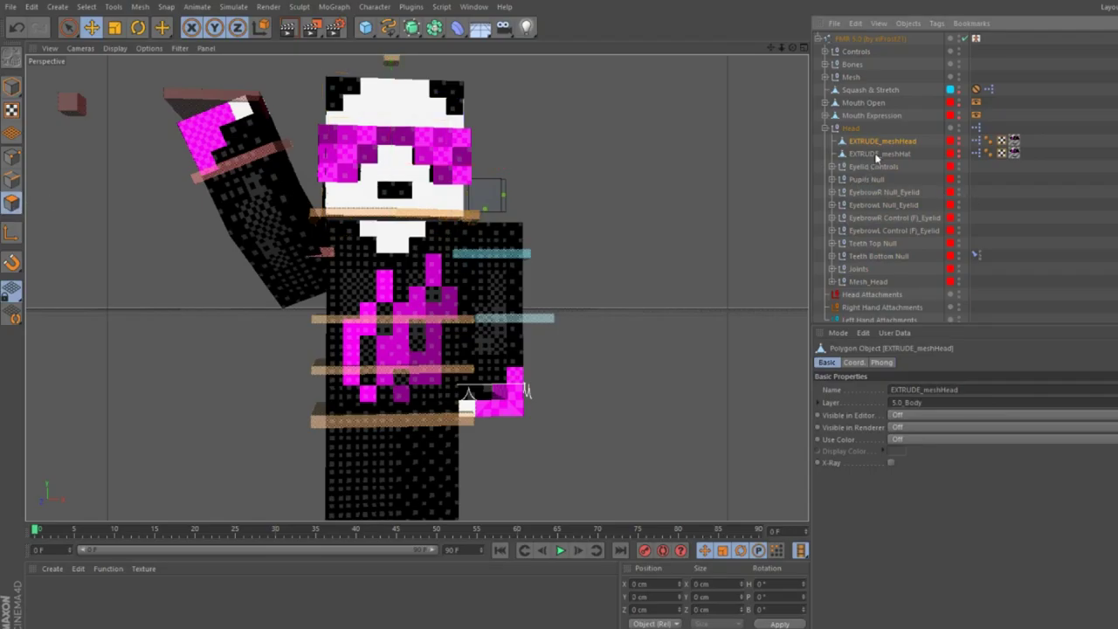
click(824, 77)
click(865, 90)
key(9)
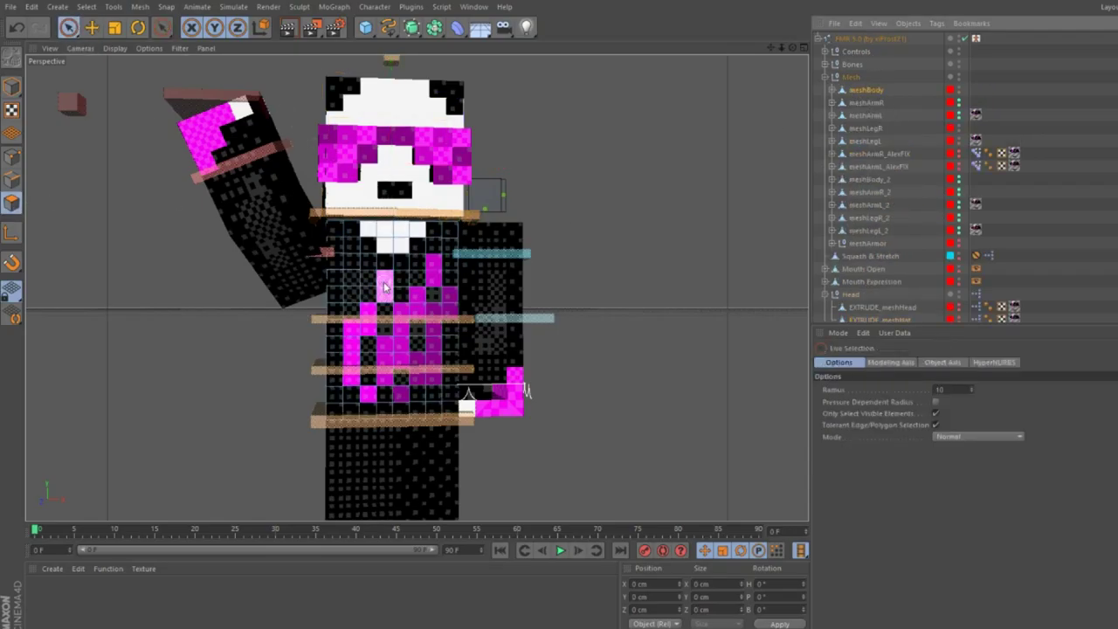
drag(384, 286, 354, 333)
click(385, 274)
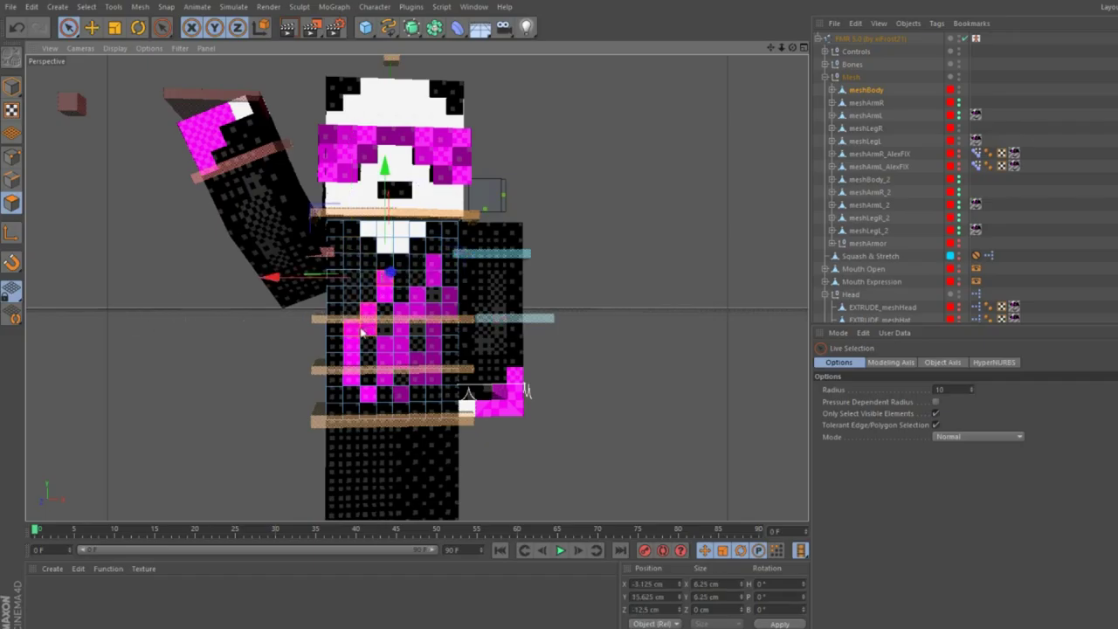
mouse_move(355, 350)
mouse_down()
mouse_move(365, 389)
mouse_move(385, 381)
mouse_up()
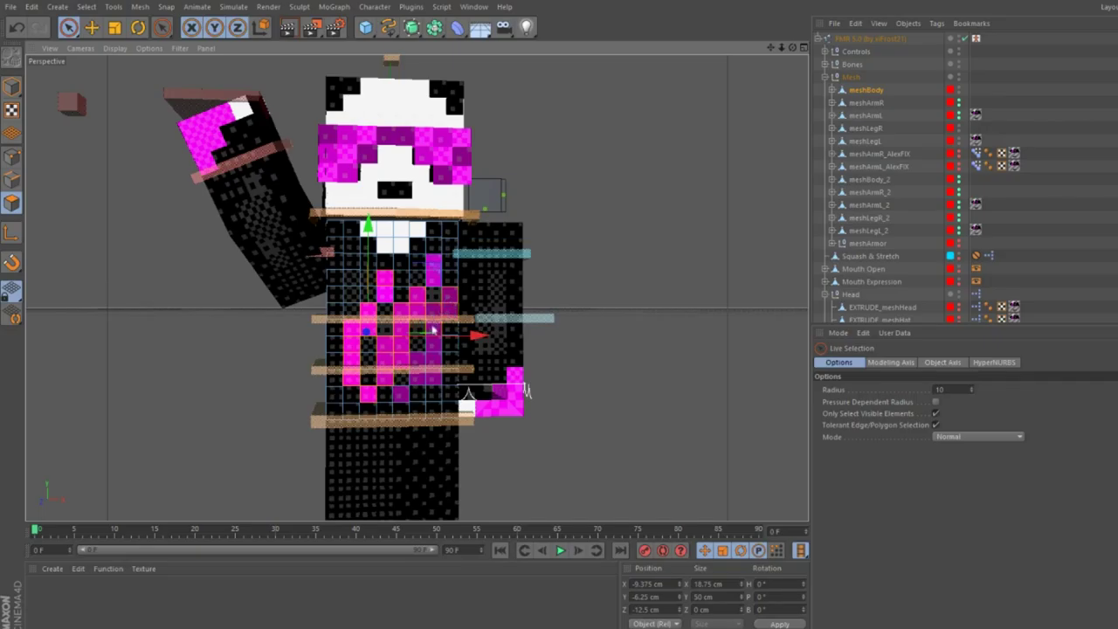
drag(439, 359, 441, 271)
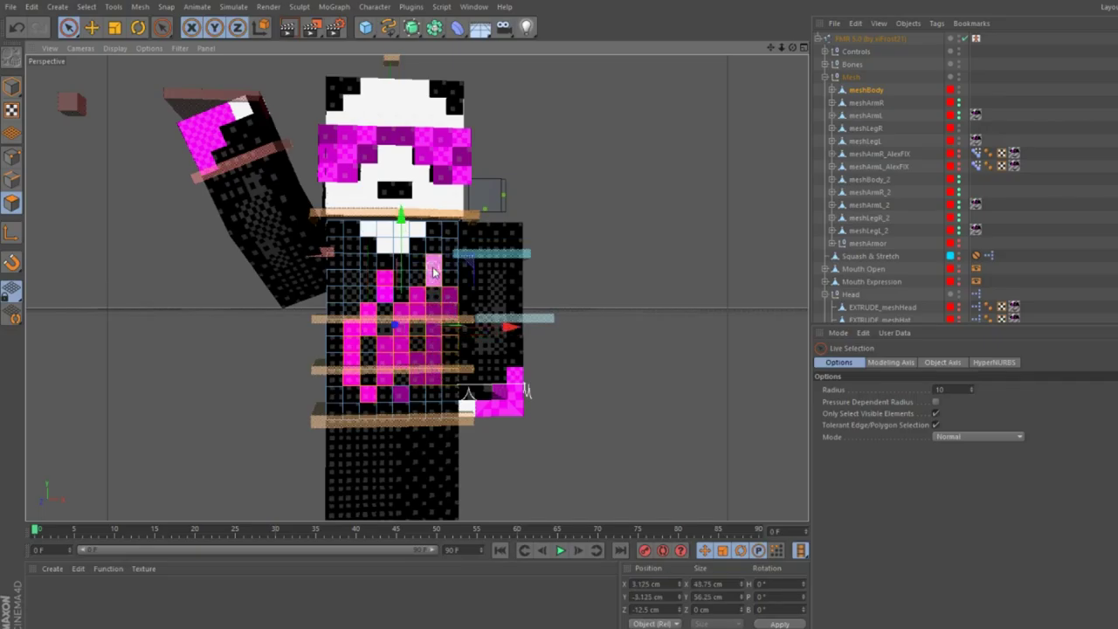
key(d)
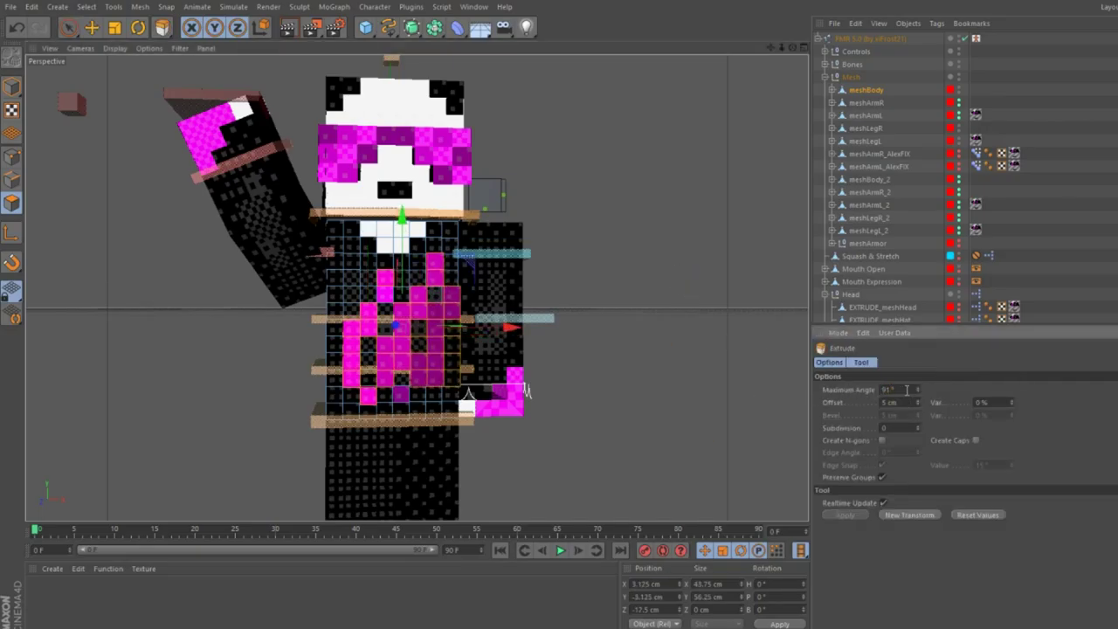
Set the Extrude offset on meshBody to 0 cm.
alt+drag(524, 390, 549, 411)
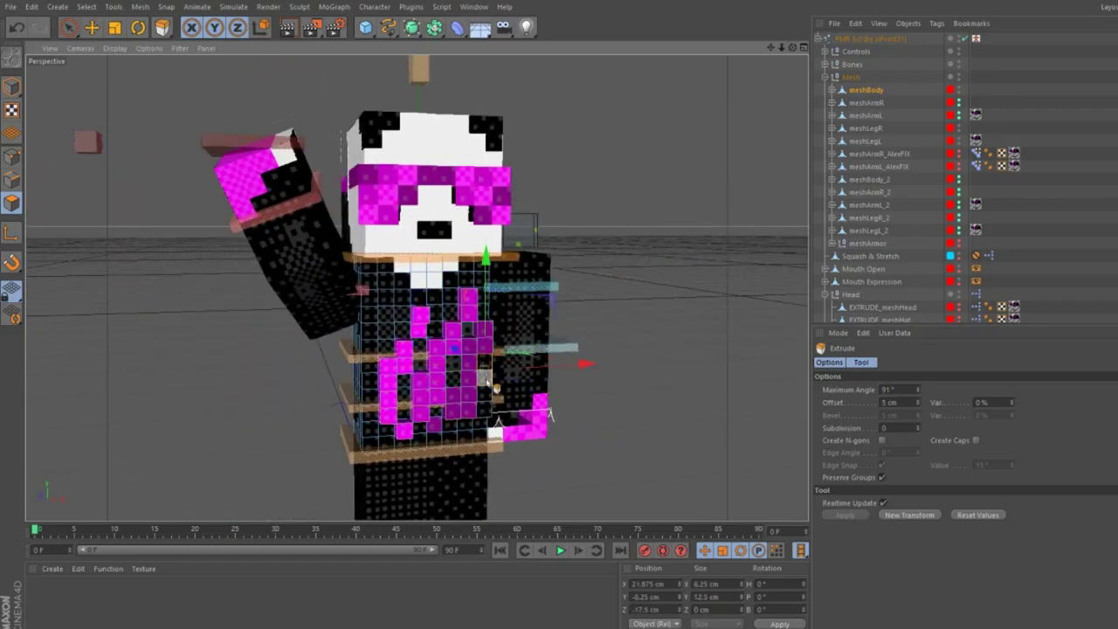
click(889, 403)
text(0)
key(Return)
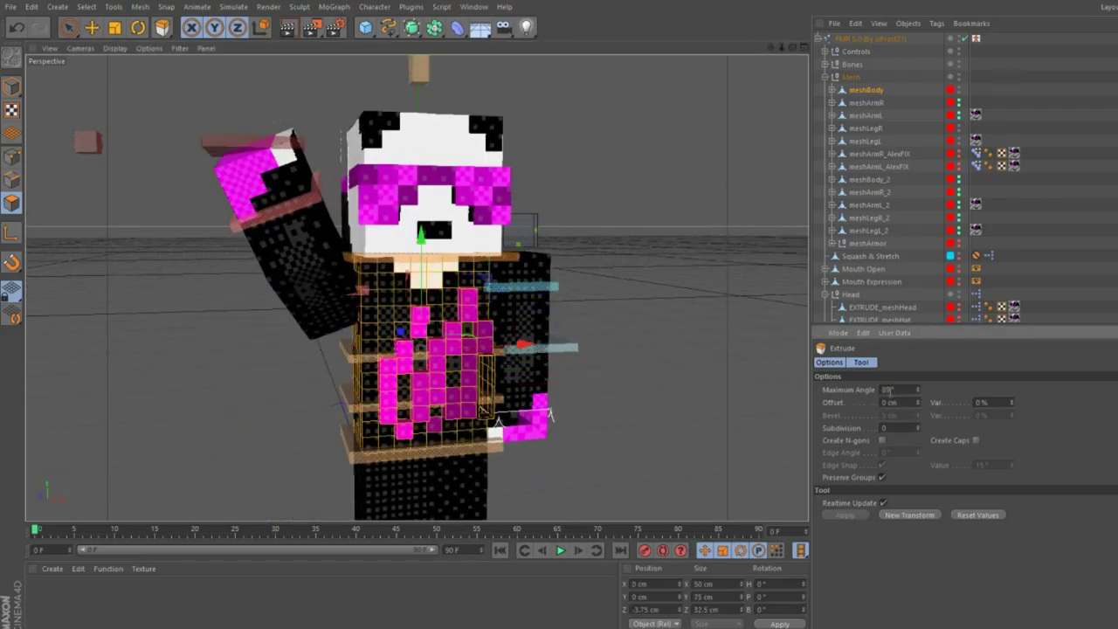
drag(485, 365, 459, 369)
Select the magenta glasses polygons around the head on meshHat and extrude them by 2.5 cm with a maximum angle of 91°.
drag(792, 47, 533, 288)
scroll(874, 262, down, 5)
click(870, 292)
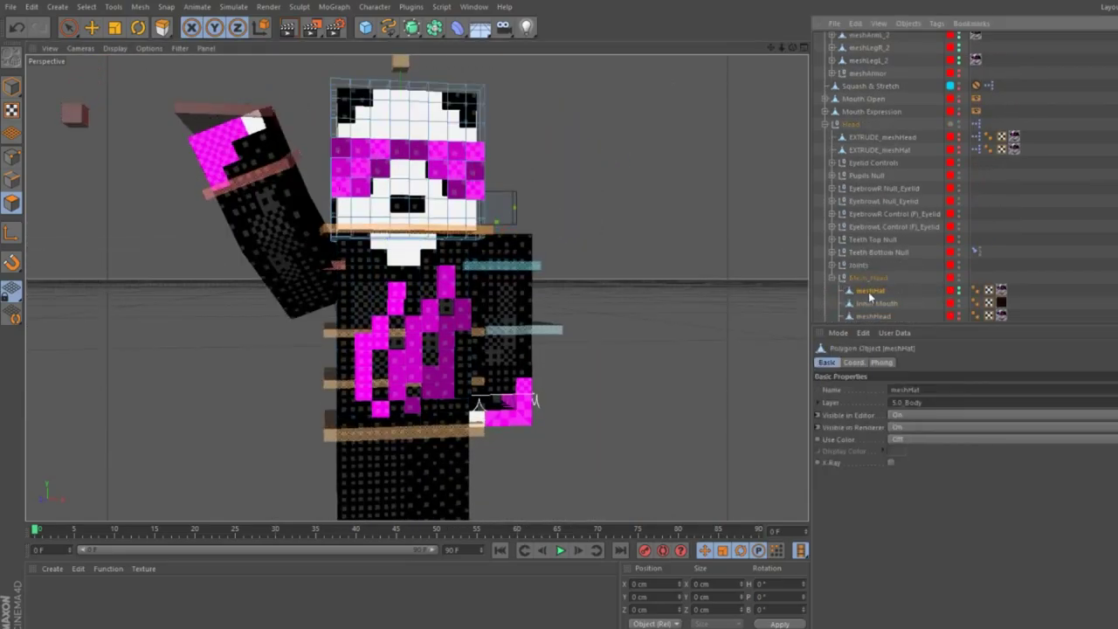
click(343, 163)
key(9)
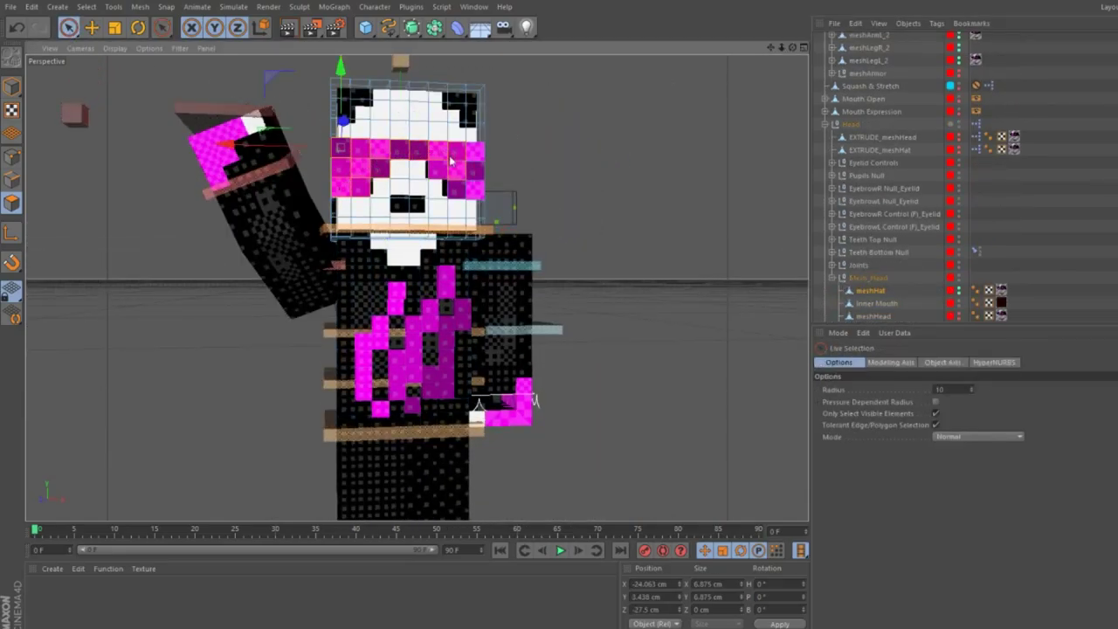
shift+click(468, 189)
key(d)
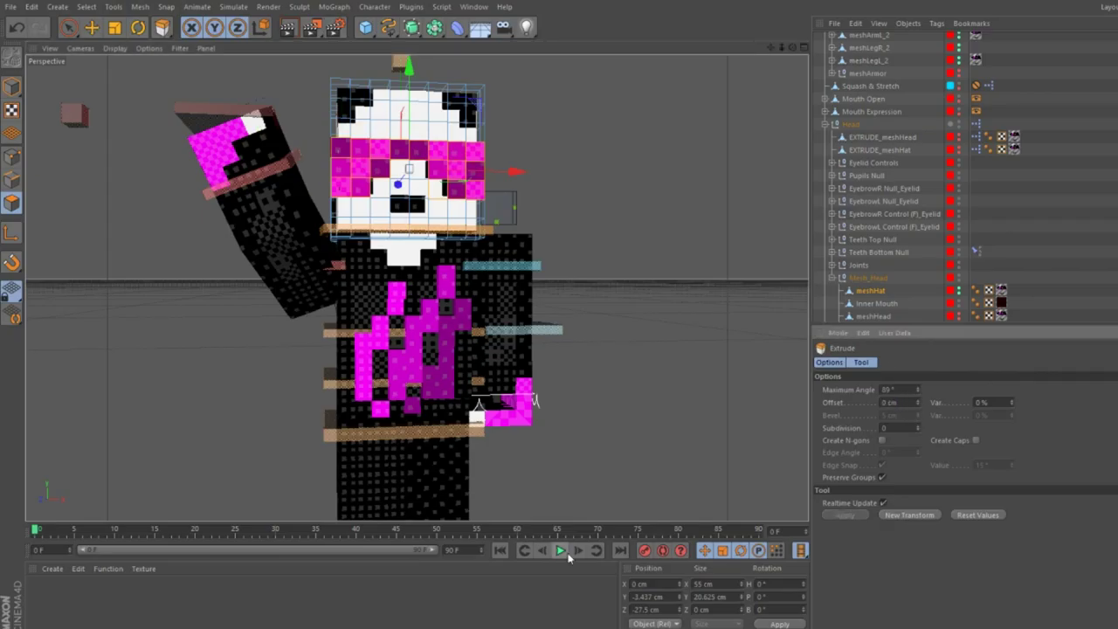
text(2.5)
key(Return)
drag(792, 47, 864, 96)
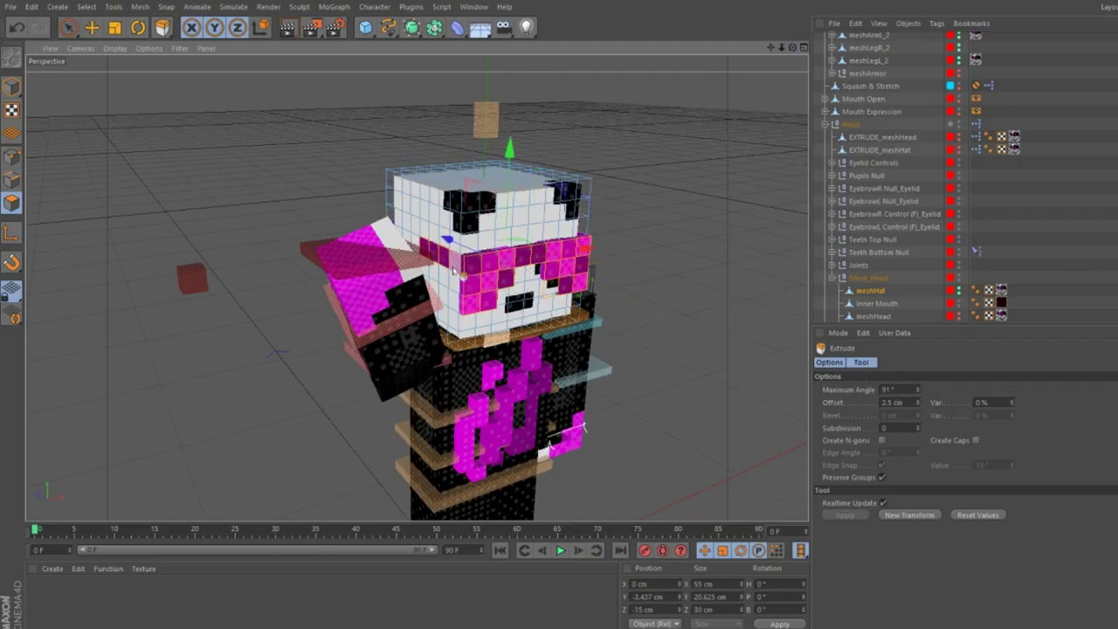
drag(790, 48, 760, 62)
drag(262, 230, 463, 598)
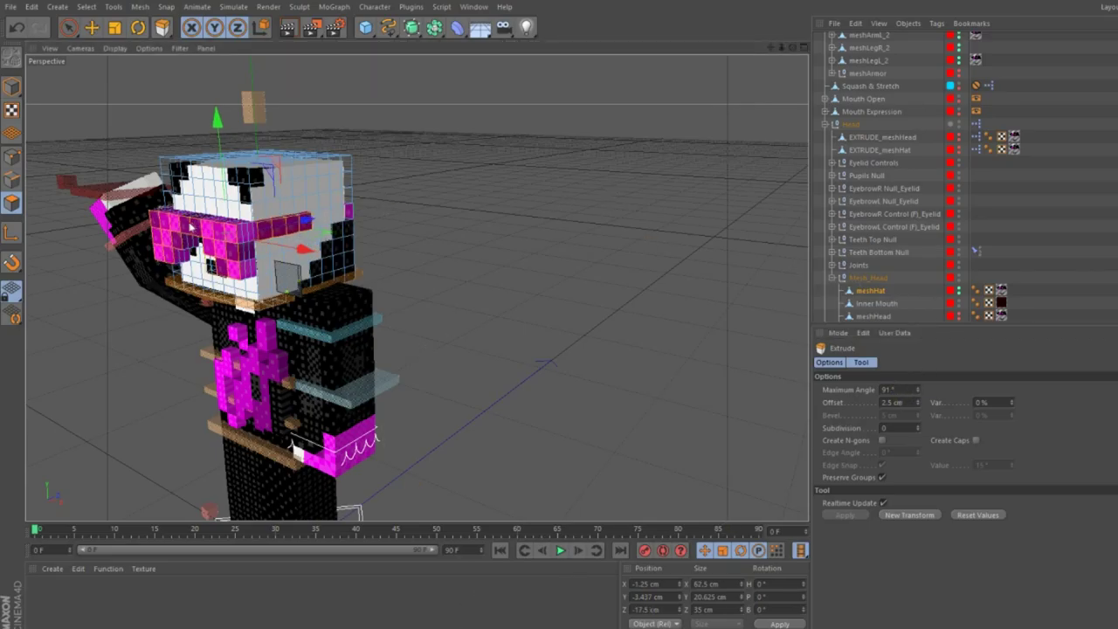
Select polygons on the raised right arm's meshArmR and extrude them by 2.5 cm.
alt+drag(710, 59, 542, 78)
scroll(863, 89, up, 2)
click(878, 60)
scroll(871, 89, up, 3)
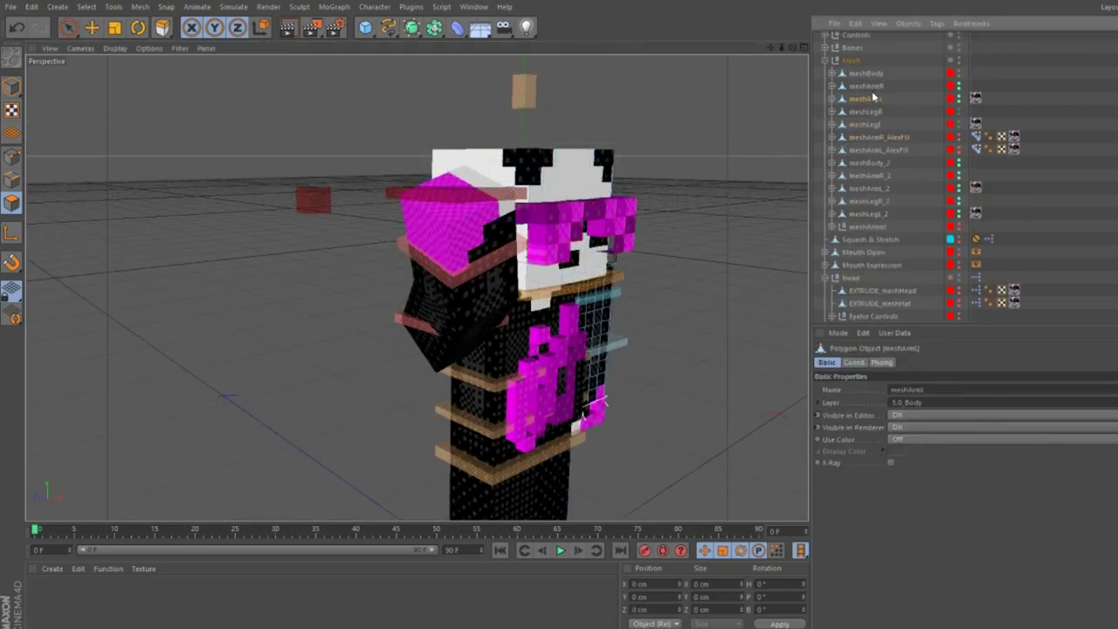
click(865, 85)
click(68, 27)
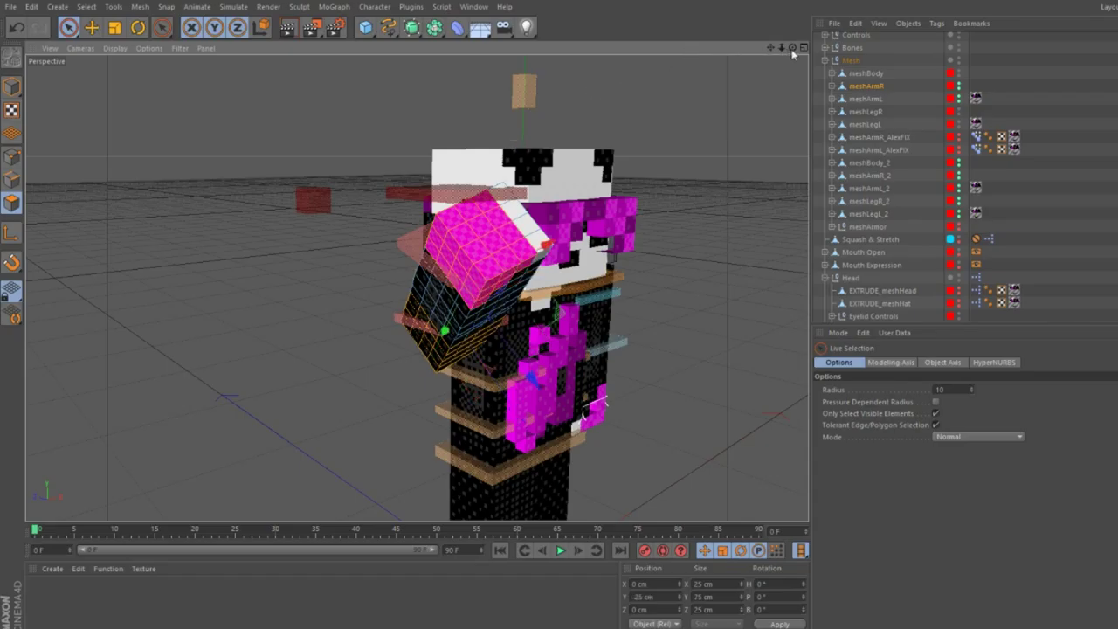
alt+drag(519, 271, 717, 322)
drag(796, 45, 669, 356)
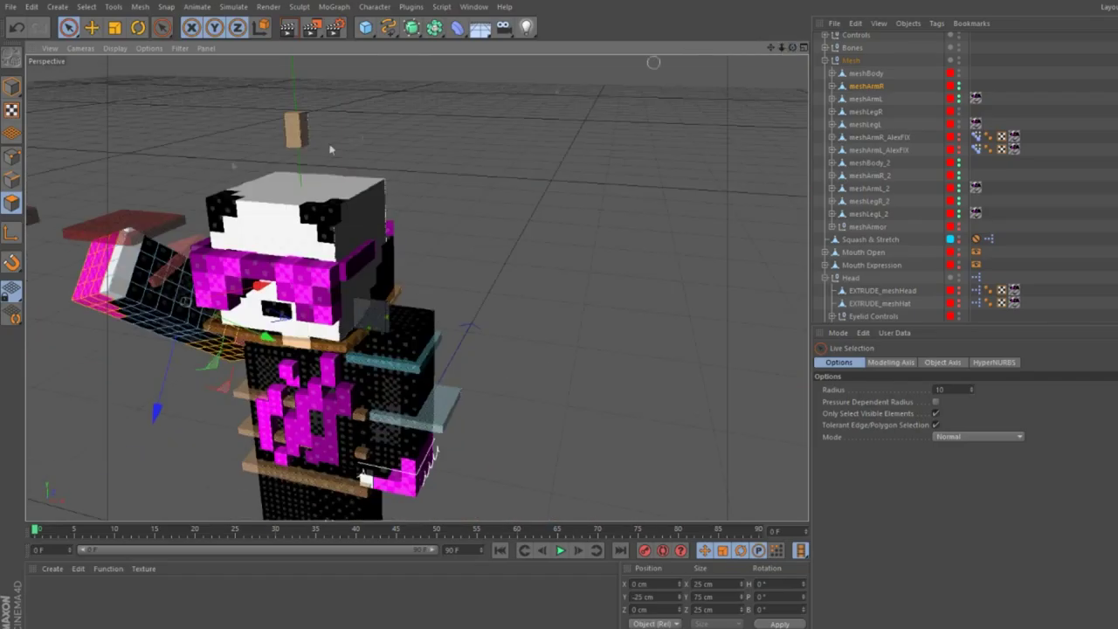
key(d)
key(Return)
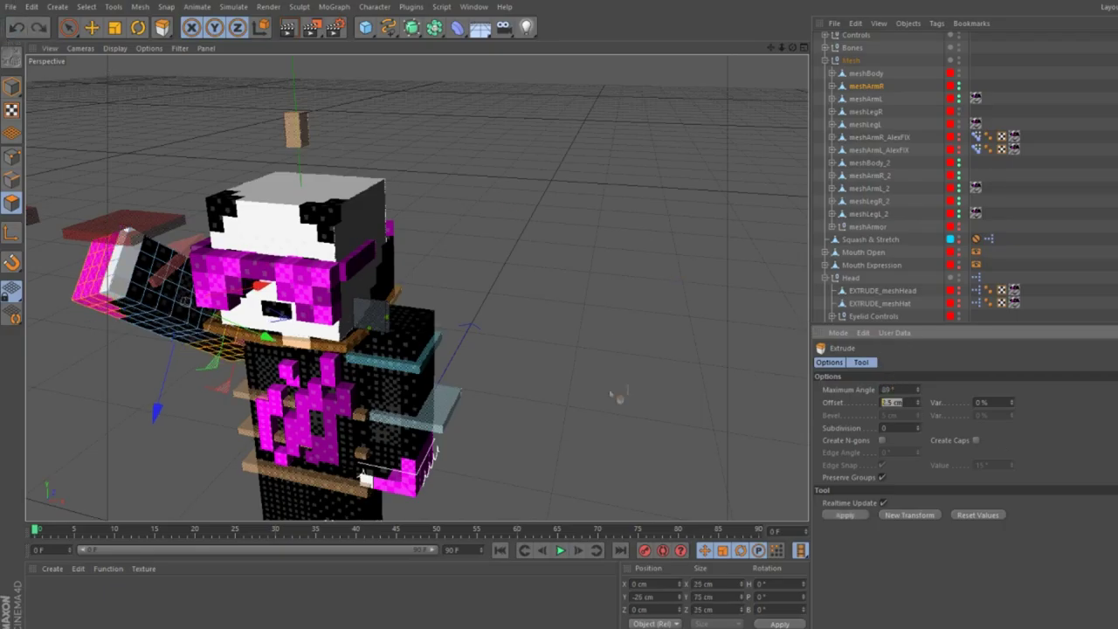
text(2.5)
key(Return)
alt+drag(566, 387, 187, 320)
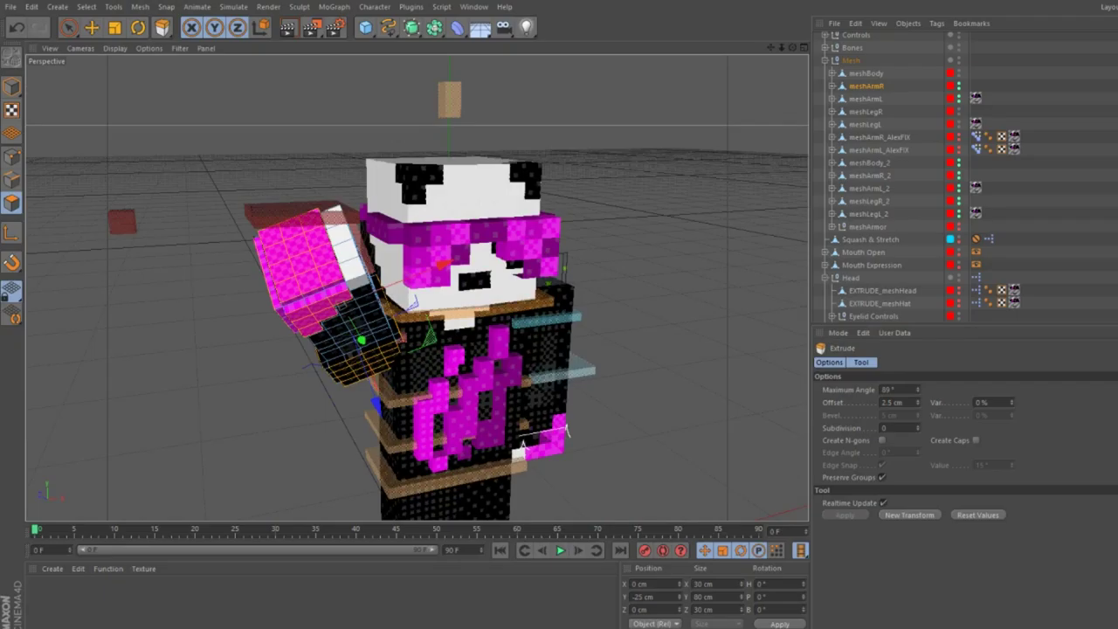
Examine the left arm by selecting meshArmL, the elbowArmL control and meshArmL_2.
alt+drag(534, 150, 541, 166)
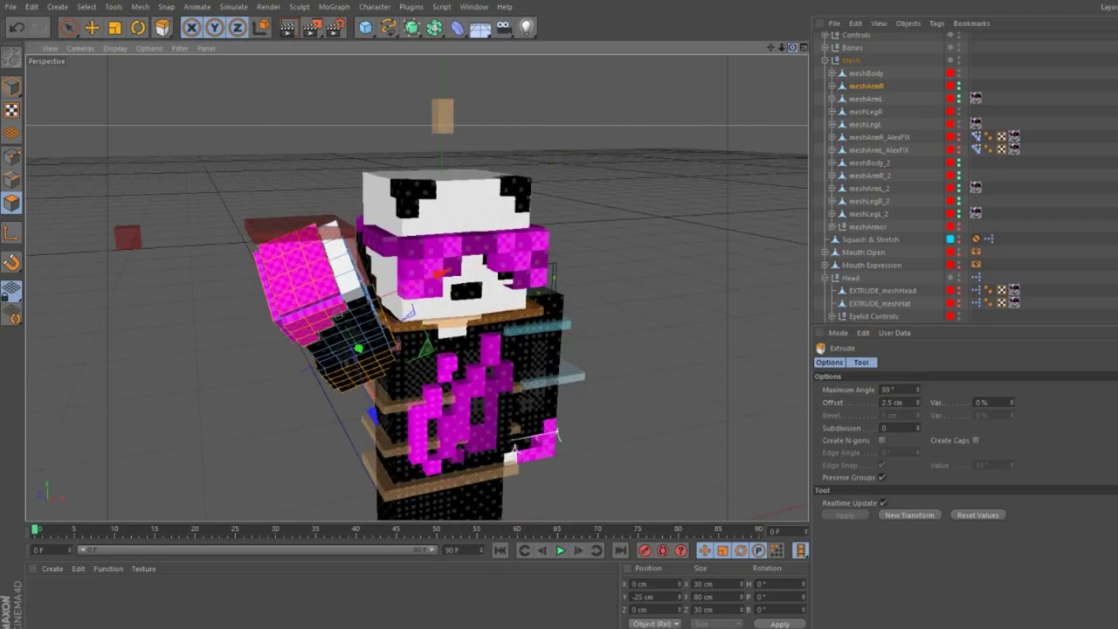
alt+drag(524, 349, 594, 363)
click(478, 432)
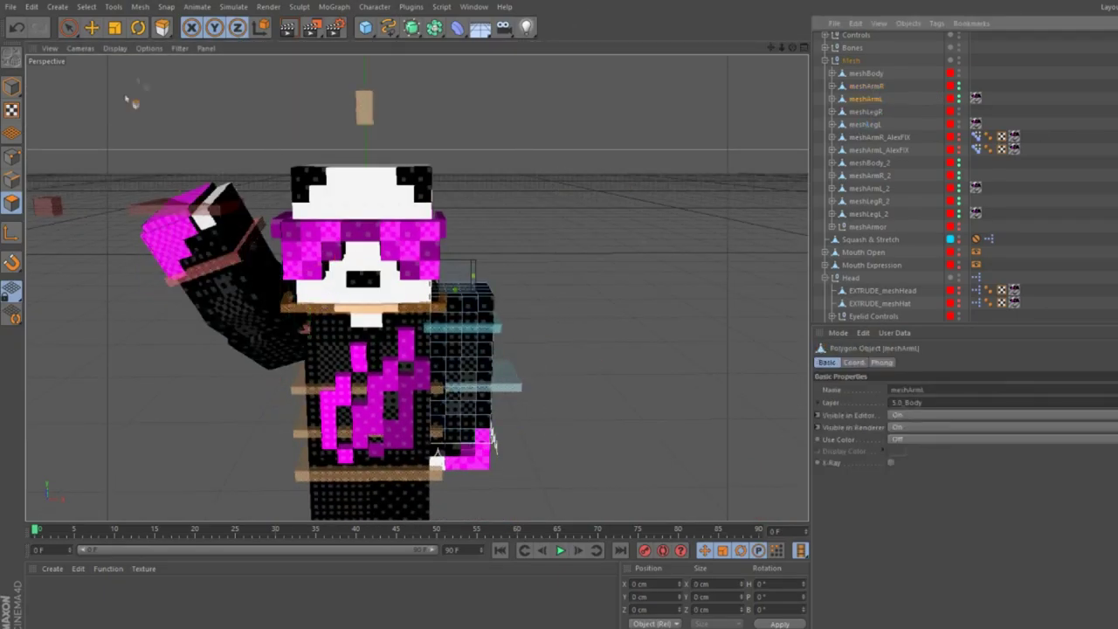
key(9)
key(e)
click(463, 328)
alt+drag(463, 329, 349, 325)
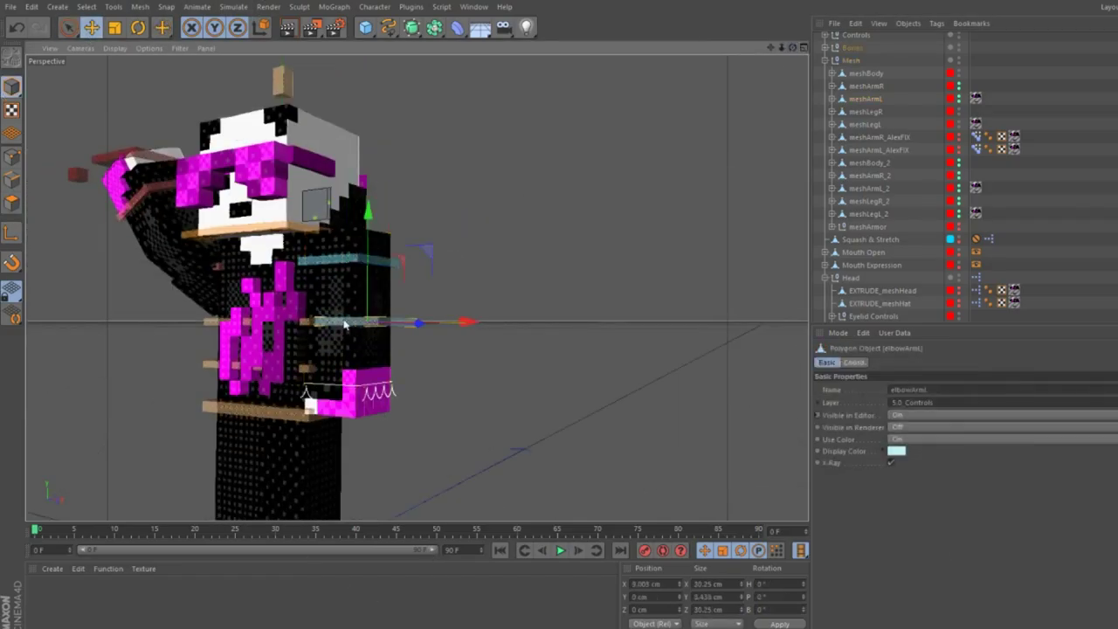
click(371, 288)
click(309, 394)
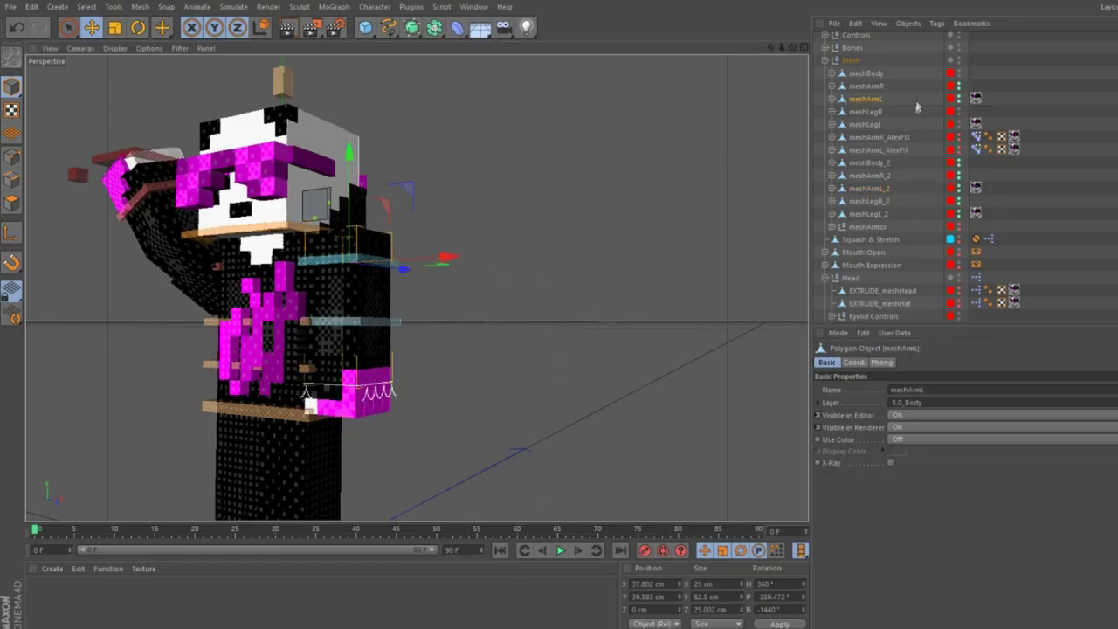
click(314, 363)
drag(781, 48, 676, 128)
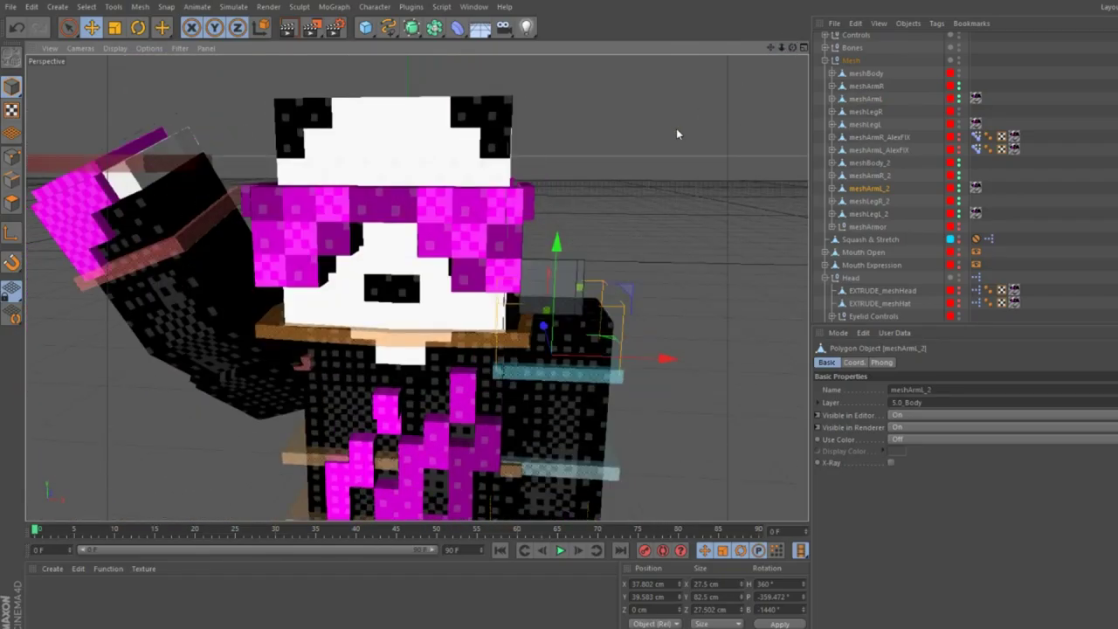